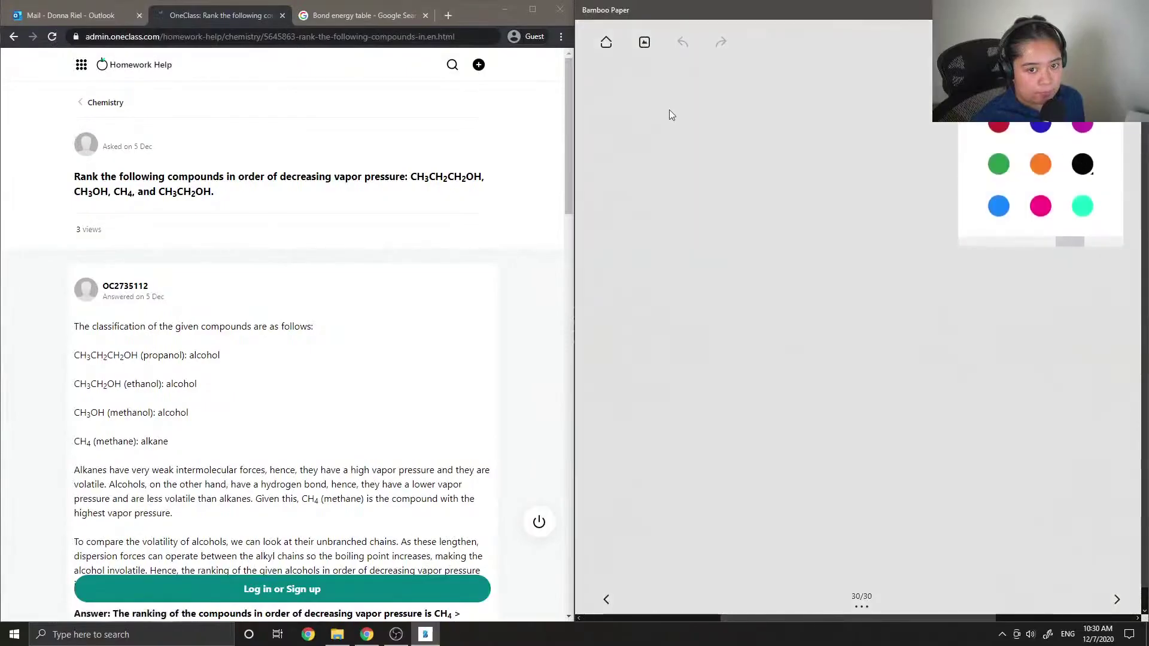
Dismiss the colour palette and handwrite '3.)' at the top left of the blank page
{"action": "left_click", "coordinate": [669, 110]}
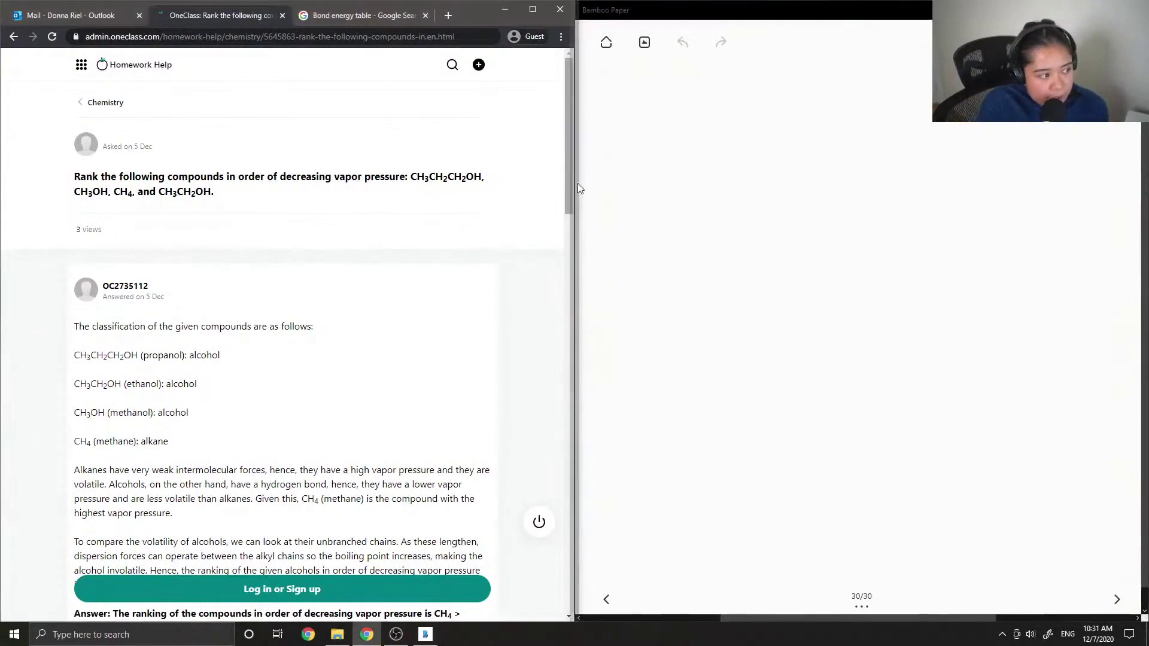
{"action": "mouse_move", "coordinate": [594, 90]}
{"action": "left_mouse_down"}
{"action": "mouse_move", "coordinate": [605, 96]}
{"action": "mouse_move", "coordinate": [595, 109]}
{"action": "mouse_move", "coordinate": [623, 115]}
{"action": "left_mouse_up"}
{"action": "left_click", "coordinate": [617, 104]}
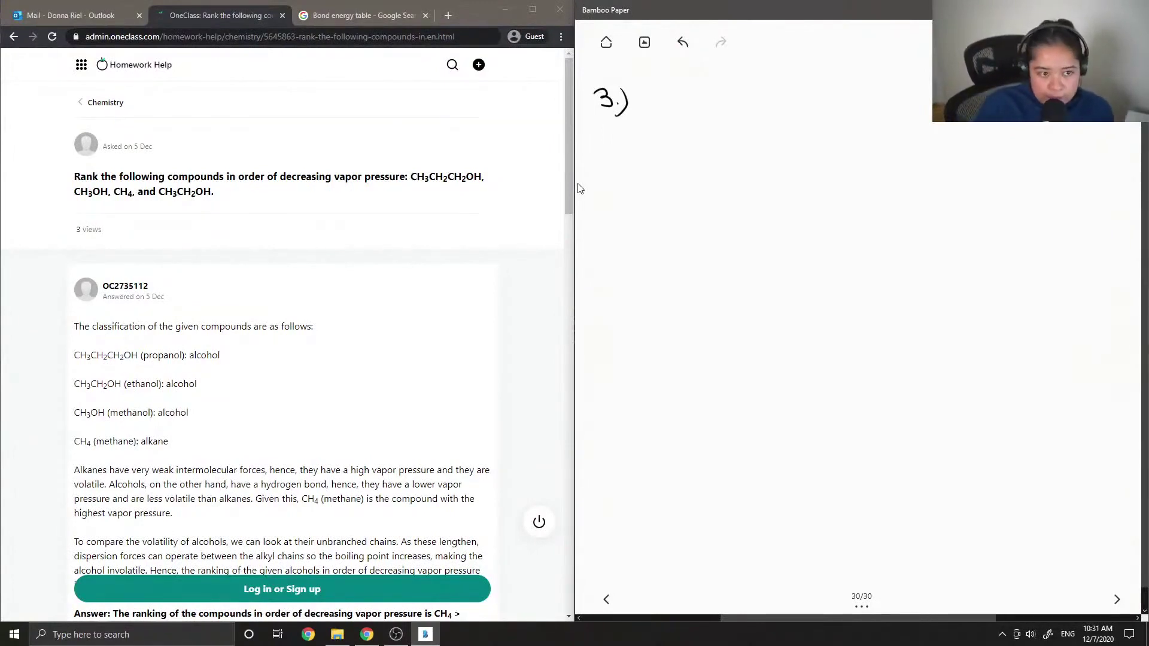
Write 'Vapor pressure → Pressure exerted by a vapor' in black under 3.)
{"action": "mouse_move", "coordinate": [592, 134]}
{"action": "left_mouse_down"}
{"action": "mouse_move", "coordinate": [599, 155]}
{"action": "mouse_move", "coordinate": [607, 132]}
{"action": "mouse_move", "coordinate": [659, 161]}
{"action": "left_mouse_up"}
{"action": "mouse_move", "coordinate": [658, 141]}
{"action": "left_mouse_down"}
{"action": "mouse_move", "coordinate": [683, 155]}
{"action": "mouse_move", "coordinate": [751, 145]}
{"action": "left_mouse_up"}
{"action": "mouse_move", "coordinate": [747, 142]}
{"action": "left_mouse_down"}
{"action": "mouse_move", "coordinate": [769, 159]}
{"action": "mouse_move", "coordinate": [771, 149]}
{"action": "left_mouse_up"}
{"action": "left_click_drag", "start_coordinate": [779, 141], "coordinate": [787, 142]}
{"action": "left_click_drag", "start_coordinate": [790, 148], "coordinate": [805, 152]}
{"action": "left_click_drag", "start_coordinate": [818, 144], "coordinate": [874, 152]}
{"action": "mouse_move", "coordinate": [878, 142]}
{"action": "left_mouse_down"}
{"action": "mouse_move", "coordinate": [887, 153]}
{"action": "mouse_move", "coordinate": [876, 154]}
{"action": "mouse_move", "coordinate": [899, 152]}
{"action": "left_mouse_up"}
{"action": "mouse_move", "coordinate": [901, 151]}
{"action": "left_mouse_down"}
{"action": "mouse_move", "coordinate": [906, 141]}
{"action": "mouse_move", "coordinate": [934, 153]}
{"action": "left_mouse_up"}
{"action": "mouse_move", "coordinate": [942, 147]}
{"action": "left_mouse_down"}
{"action": "mouse_move", "coordinate": [985, 150]}
{"action": "mouse_move", "coordinate": [974, 159]}
{"action": "mouse_move", "coordinate": [1039, 141]}
{"action": "mouse_move", "coordinate": [1056, 156]}
{"action": "left_mouse_up"}
{"action": "mouse_move", "coordinate": [1057, 145]}
{"action": "left_mouse_down"}
{"action": "mouse_move", "coordinate": [1059, 162]}
{"action": "mouse_move", "coordinate": [1068, 152]}
{"action": "left_mouse_up"}
{"action": "left_click_drag", "start_coordinate": [1075, 146], "coordinate": [1088, 146]}
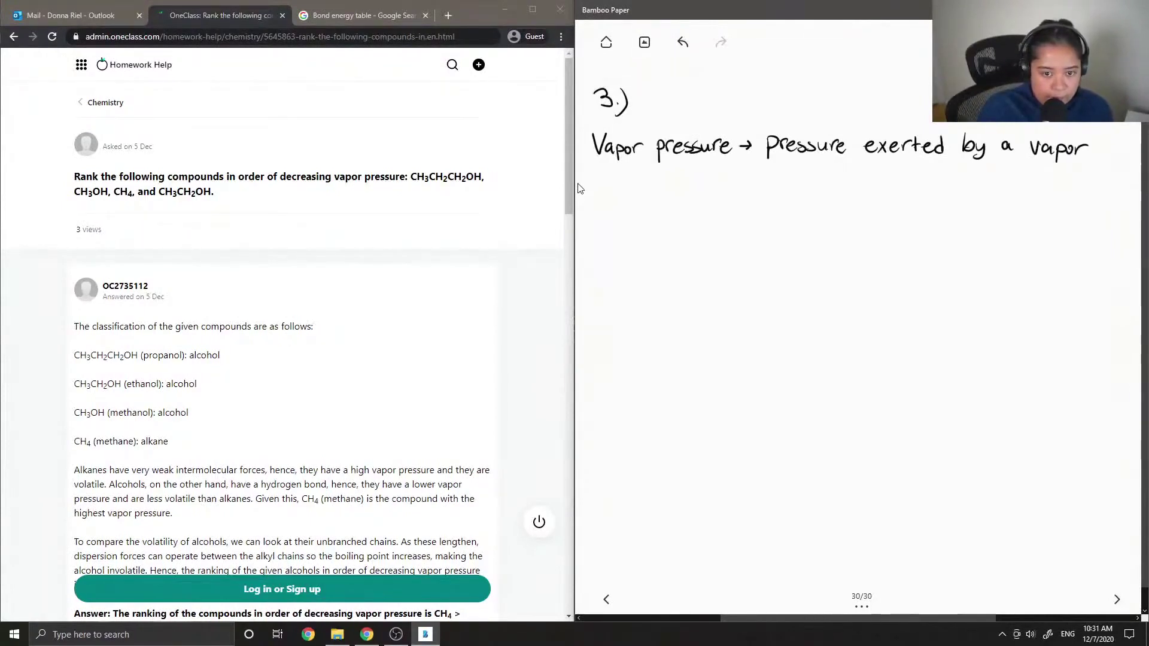
Continue the second line with 'w/its Condensed phases (S or L) at a given'
{"action": "left_click", "coordinate": [587, 179]}
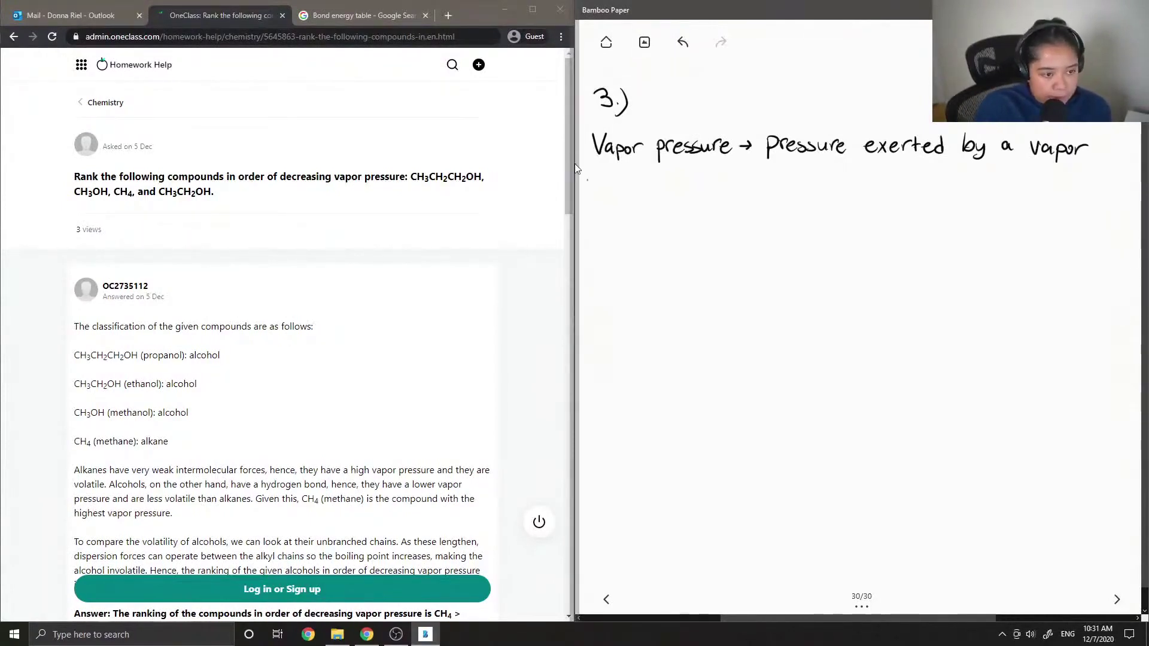
{"action": "mouse_move", "coordinate": [620, 183]}
{"action": "left_mouse_down"}
{"action": "mouse_move", "coordinate": [620, 195]}
{"action": "mouse_move", "coordinate": [640, 185]}
{"action": "left_mouse_up"}
{"action": "mouse_move", "coordinate": [650, 181]}
{"action": "left_mouse_down"}
{"action": "mouse_move", "coordinate": [642, 195]}
{"action": "mouse_move", "coordinate": [713, 194]}
{"action": "left_mouse_up"}
{"action": "left_click_drag", "start_coordinate": [711, 185], "coordinate": [763, 194]}
{"action": "mouse_move", "coordinate": [775, 174]}
{"action": "left_mouse_down"}
{"action": "mouse_move", "coordinate": [773, 194]}
{"action": "mouse_move", "coordinate": [801, 197]}
{"action": "mouse_move", "coordinate": [801, 186]}
{"action": "left_mouse_up"}
{"action": "left_click_drag", "start_coordinate": [815, 169], "coordinate": [814, 186]}
{"action": "mouse_move", "coordinate": [815, 180]}
{"action": "left_mouse_down"}
{"action": "mouse_move", "coordinate": [880, 195]}
{"action": "mouse_move", "coordinate": [926, 181]}
{"action": "left_mouse_up"}
{"action": "left_click_drag", "start_coordinate": [932, 173], "coordinate": [941, 188]}
{"action": "mouse_move", "coordinate": [945, 175]}
{"action": "left_mouse_down"}
{"action": "mouse_move", "coordinate": [947, 195]}
{"action": "mouse_move", "coordinate": [1039, 186]}
{"action": "mouse_move", "coordinate": [1039, 201]}
{"action": "left_mouse_up"}
{"action": "left_click_drag", "start_coordinate": [1053, 182], "coordinate": [1091, 192]}
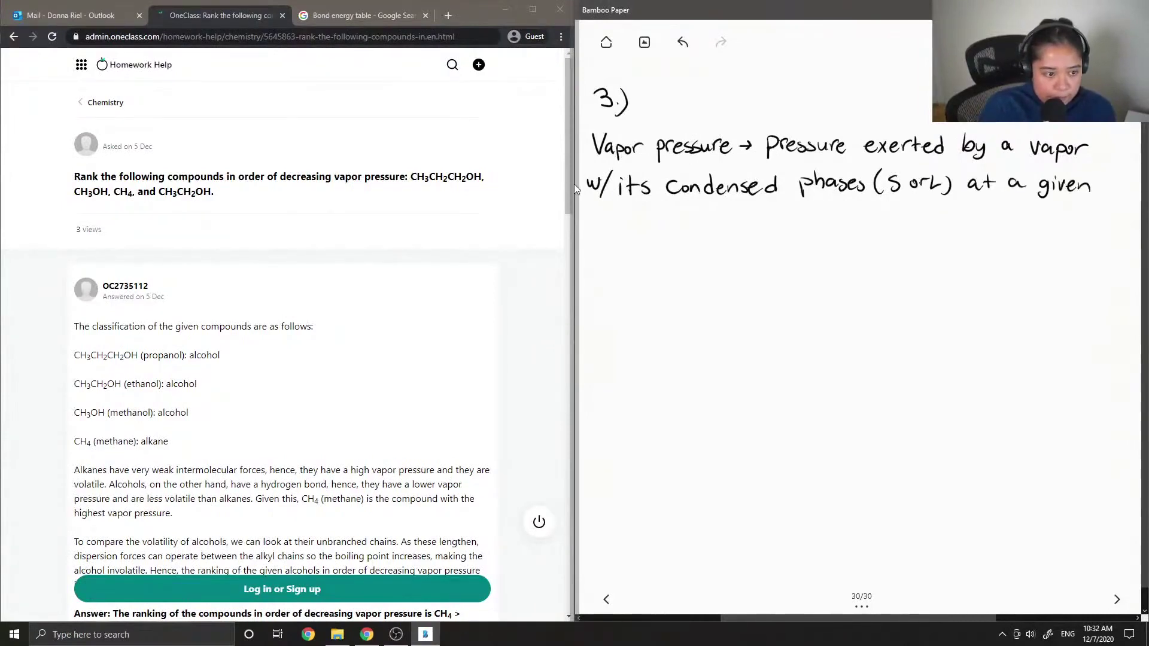
Finish the definition on a third line with 'temp. in a closed system'
{"action": "mouse_move", "coordinate": [593, 207]}
{"action": "left_mouse_down"}
{"action": "mouse_move", "coordinate": [616, 224]}
{"action": "mouse_move", "coordinate": [746, 225]}
{"action": "left_mouse_up"}
{"action": "left_click", "coordinate": [645, 222]}
{"action": "mouse_move", "coordinate": [756, 214]}
{"action": "left_mouse_down"}
{"action": "mouse_move", "coordinate": [750, 223]}
{"action": "mouse_move", "coordinate": [759, 214]}
{"action": "left_mouse_up"}
{"action": "left_click_drag", "start_coordinate": [771, 210], "coordinate": [783, 224]}
{"action": "mouse_move", "coordinate": [793, 215]}
{"action": "left_mouse_down"}
{"action": "mouse_move", "coordinate": [795, 225]}
{"action": "mouse_move", "coordinate": [830, 220]}
{"action": "left_mouse_up"}
{"action": "mouse_move", "coordinate": [834, 213]}
{"action": "left_mouse_down"}
{"action": "mouse_move", "coordinate": [828, 233]}
{"action": "mouse_move", "coordinate": [883, 223]}
{"action": "left_mouse_up"}
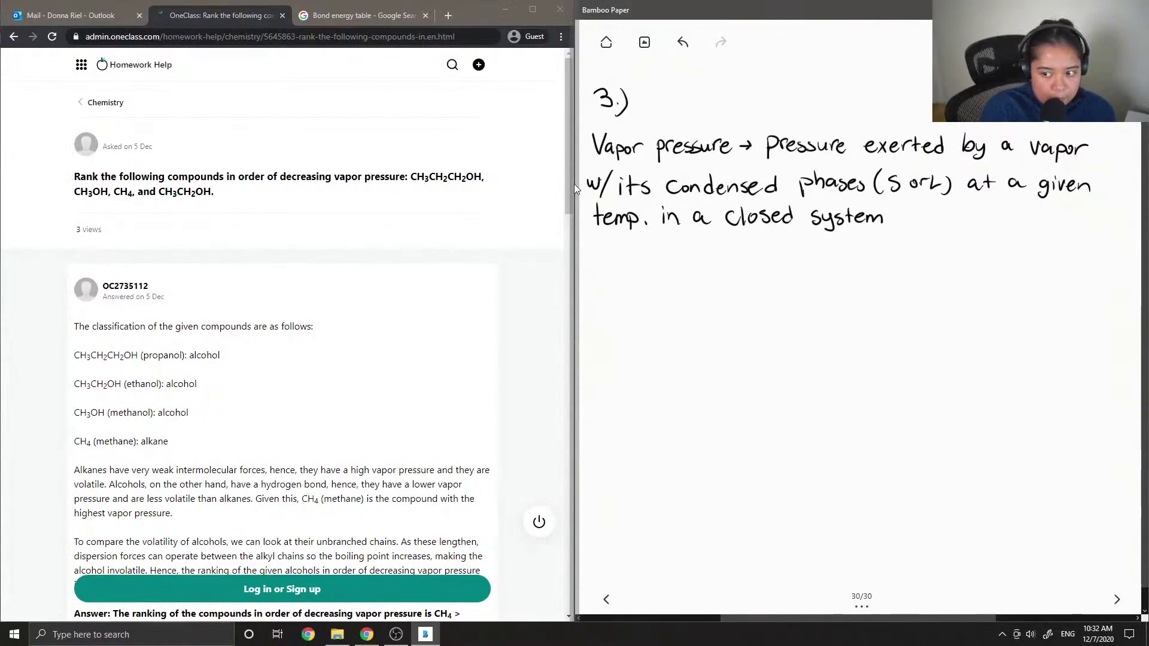
{"action": "left_click", "coordinate": [1039, 42]}
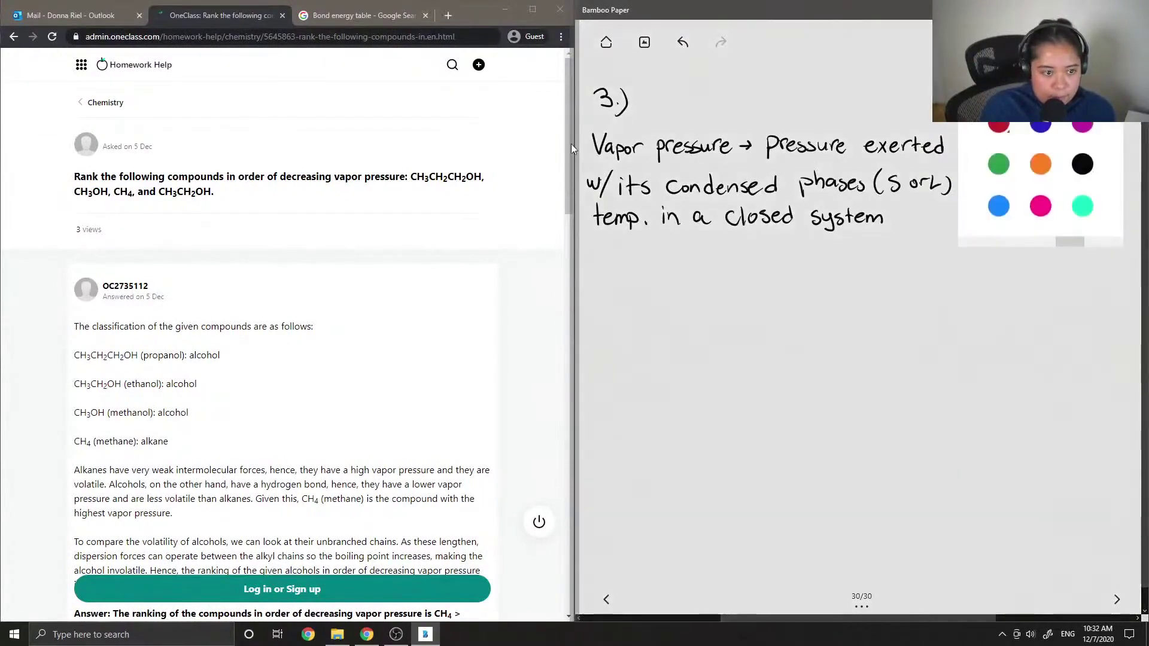
In red, underline 'Vapor pressure' and start a bullet reading 'alkane ='
{"action": "left_click", "coordinate": [998, 124]}
{"action": "left_click_drag", "start_coordinate": [592, 160], "coordinate": [724, 157]}
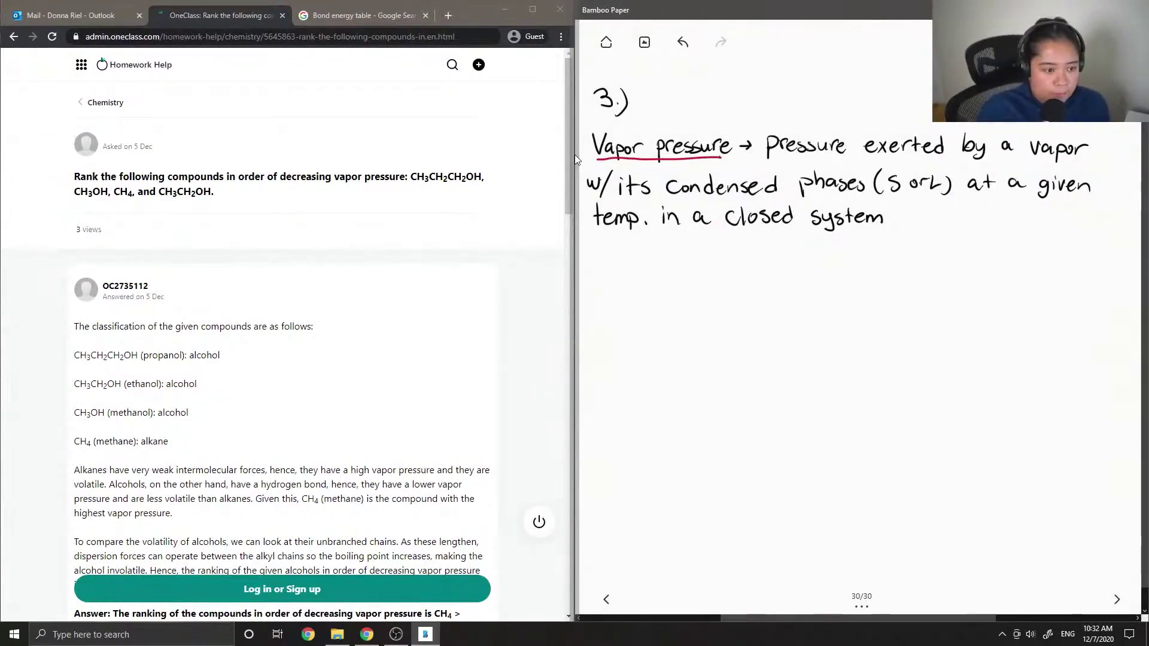
{"action": "left_click_drag", "start_coordinate": [593, 249], "coordinate": [597, 257]}
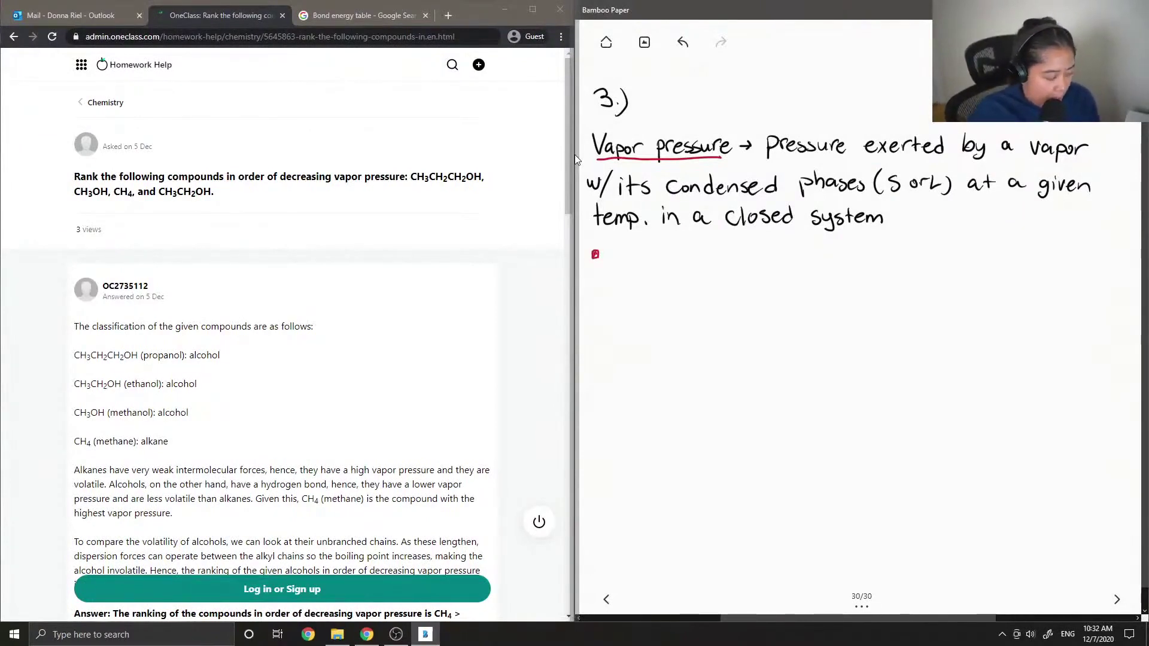
{"action": "mouse_move", "coordinate": [617, 250]}
{"action": "left_mouse_down"}
{"action": "mouse_move", "coordinate": [609, 257]}
{"action": "mouse_move", "coordinate": [623, 263]}
{"action": "mouse_move", "coordinate": [679, 263]}
{"action": "left_mouse_up"}
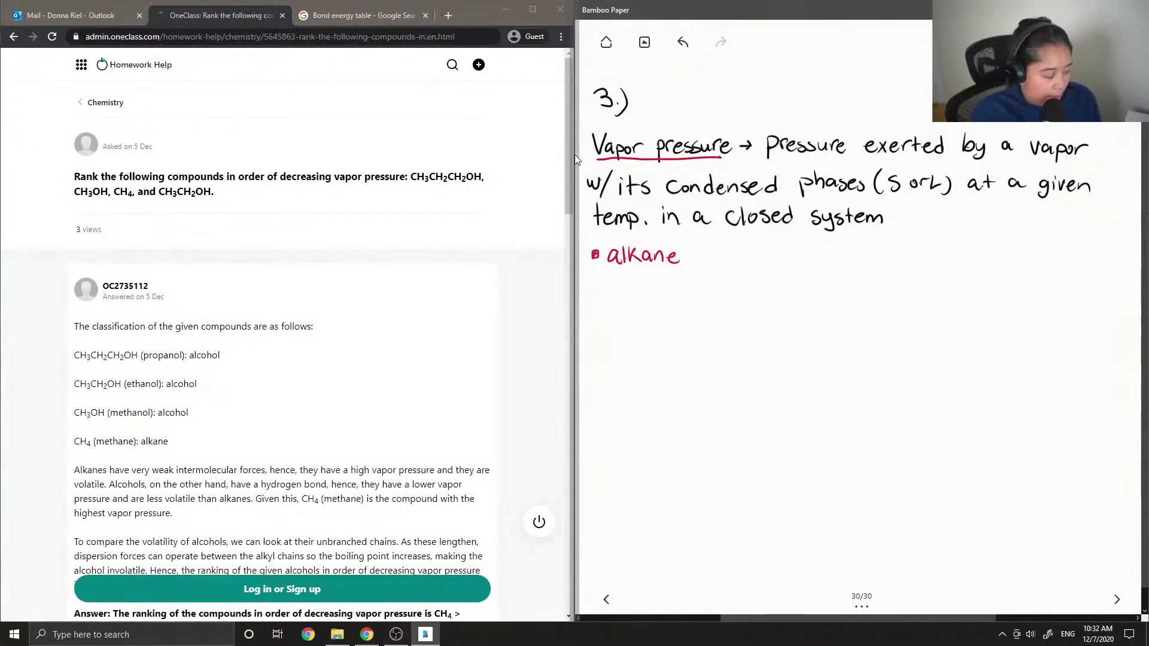
{"action": "left_click_drag", "start_coordinate": [687, 260], "coordinate": [695, 260]}
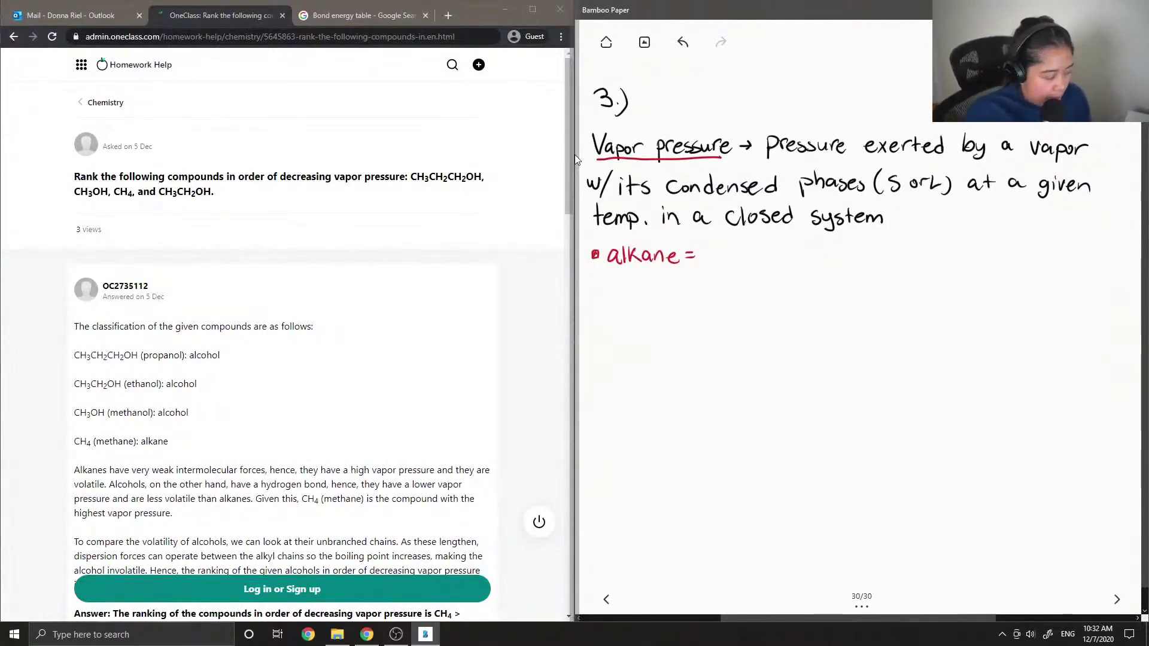
Complete the alkane bullet with 'weak intermolecular Forces, high V.P, Volatile'
{"action": "mouse_move", "coordinate": [702, 250]}
{"action": "left_mouse_down"}
{"action": "mouse_move", "coordinate": [737, 261]}
{"action": "mouse_move", "coordinate": [796, 255]}
{"action": "left_mouse_up"}
{"action": "left_click_drag", "start_coordinate": [791, 258], "coordinate": [825, 262]}
{"action": "left_click_drag", "start_coordinate": [828, 254], "coordinate": [868, 262]}
{"action": "mouse_move", "coordinate": [871, 246]}
{"action": "left_mouse_down"}
{"action": "mouse_move", "coordinate": [872, 262]}
{"action": "mouse_move", "coordinate": [916, 242]}
{"action": "mouse_move", "coordinate": [919, 252]}
{"action": "left_mouse_up"}
{"action": "left_click_drag", "start_coordinate": [921, 258], "coordinate": [948, 264]}
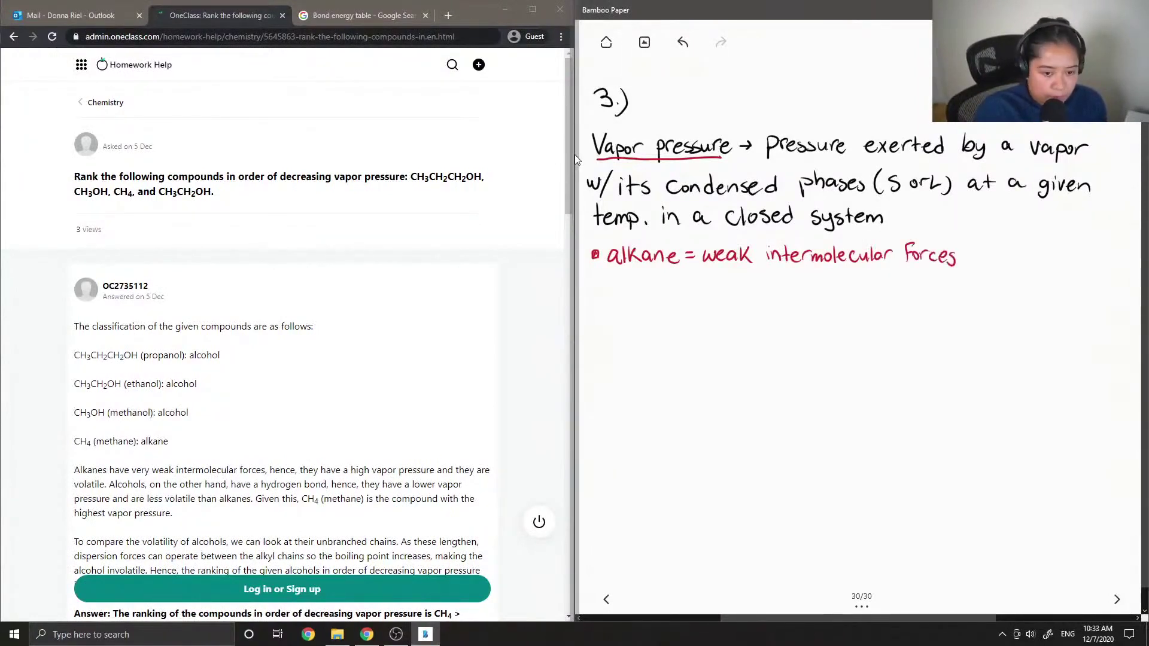
{"action": "left_click_drag", "start_coordinate": [977, 258], "coordinate": [985, 263]}
{"action": "mouse_move", "coordinate": [989, 255]}
{"action": "left_mouse_down"}
{"action": "mouse_move", "coordinate": [994, 273]}
{"action": "mouse_move", "coordinate": [1050, 259]}
{"action": "left_mouse_up"}
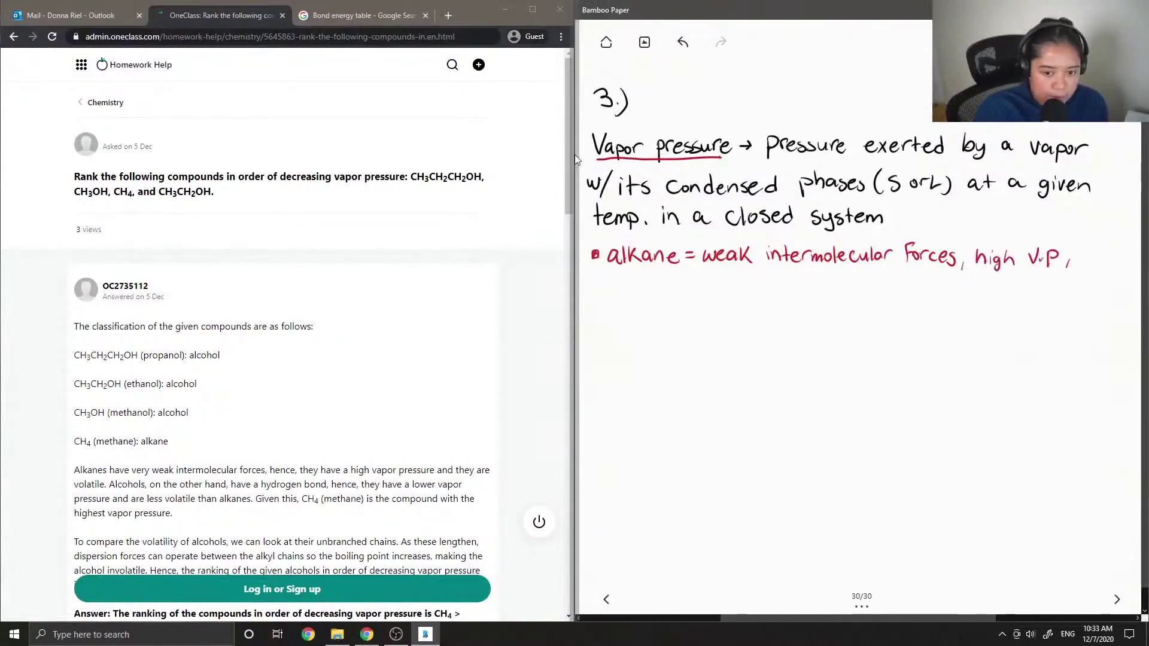
{"action": "mouse_move", "coordinate": [737, 274]}
{"action": "left_mouse_down"}
{"action": "mouse_move", "coordinate": [743, 289]}
{"action": "mouse_move", "coordinate": [748, 273]}
{"action": "left_mouse_up"}
{"action": "left_click_drag", "start_coordinate": [751, 276], "coordinate": [794, 290]}
{"action": "left_click_drag", "start_coordinate": [797, 285], "coordinate": [802, 288]}
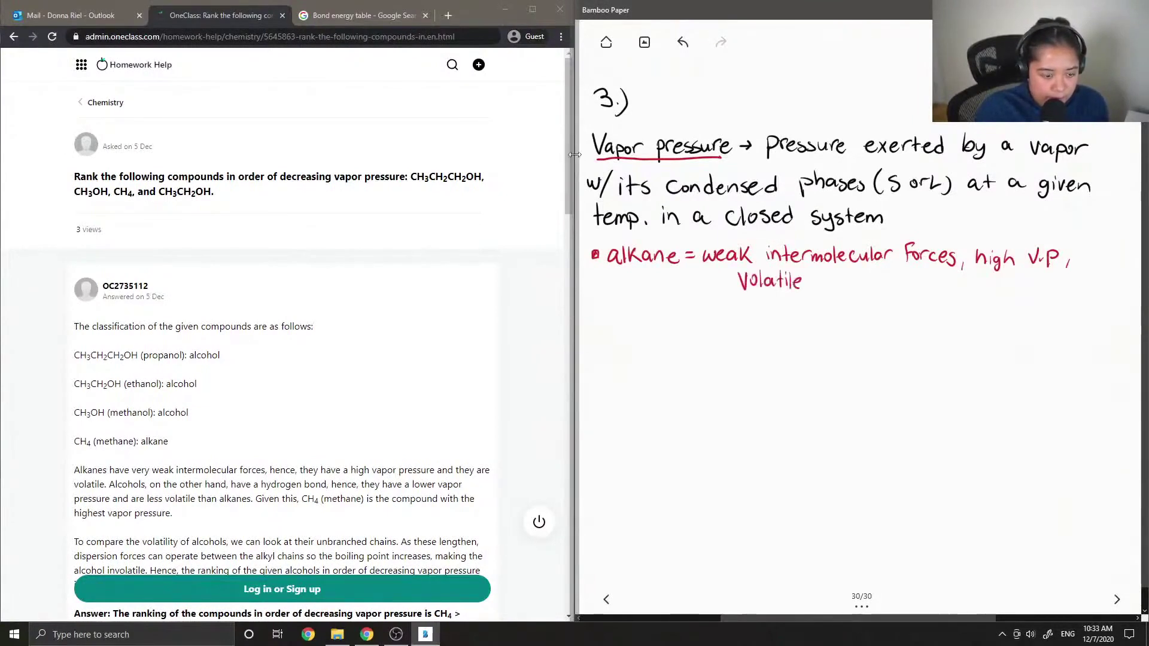
{"action": "right_click", "coordinate": [576, 158]}
Write 'alcohols = less Volatile' in red under the alkane note, then draw a new bullet
{"action": "left_click", "coordinate": [575, 159]}
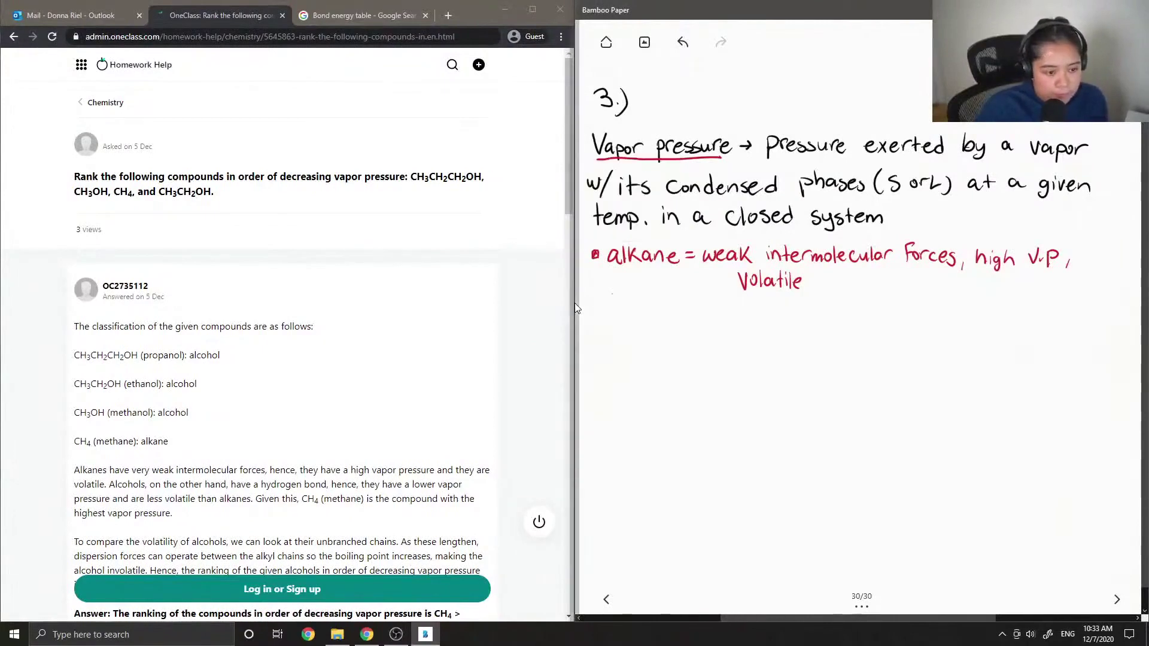
{"action": "left_click_drag", "start_coordinate": [611, 306], "coordinate": [611, 316]}
{"action": "mouse_move", "coordinate": [617, 298]}
{"action": "left_mouse_down"}
{"action": "mouse_move", "coordinate": [619, 317]}
{"action": "mouse_move", "coordinate": [648, 317]}
{"action": "left_mouse_up"}
{"action": "mouse_move", "coordinate": [654, 308]}
{"action": "left_mouse_down"}
{"action": "mouse_move", "coordinate": [661, 319]}
{"action": "mouse_move", "coordinate": [690, 309]}
{"action": "mouse_move", "coordinate": [702, 322]}
{"action": "left_mouse_up"}
{"action": "mouse_move", "coordinate": [707, 311]}
{"action": "left_mouse_down"}
{"action": "mouse_move", "coordinate": [760, 323]}
{"action": "mouse_move", "coordinate": [769, 307]}
{"action": "left_mouse_up"}
{"action": "mouse_move", "coordinate": [777, 310]}
{"action": "left_mouse_down"}
{"action": "mouse_move", "coordinate": [780, 320]}
{"action": "mouse_move", "coordinate": [840, 322]}
{"action": "left_mouse_up"}
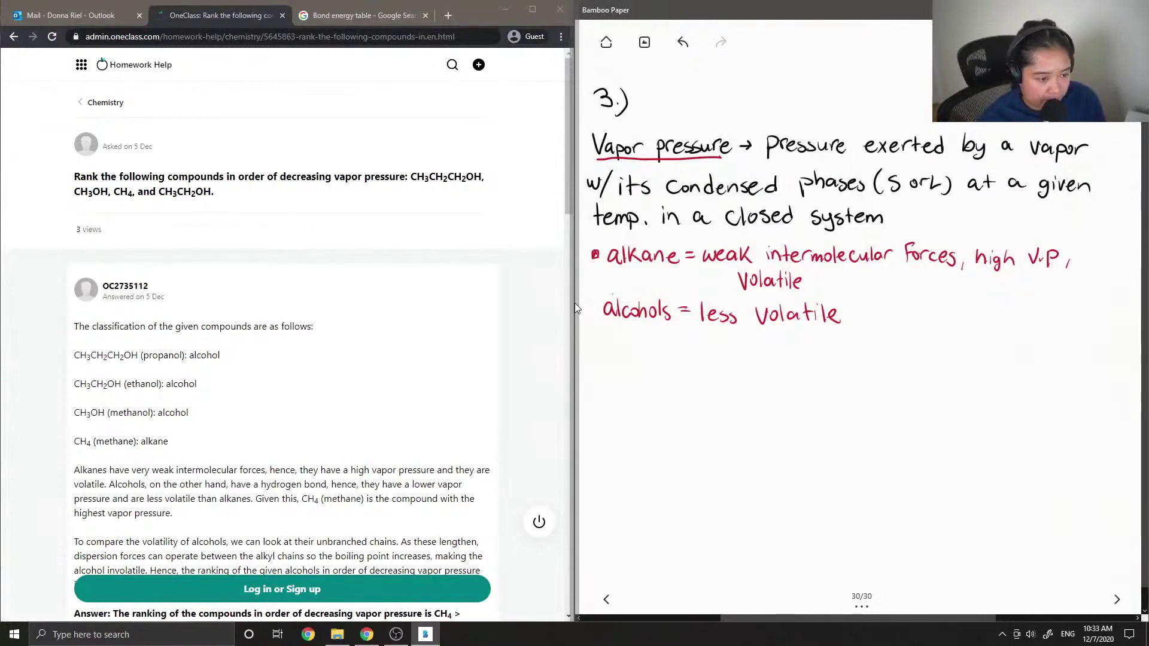
{"action": "left_click_drag", "start_coordinate": [589, 355], "coordinate": [593, 343]}
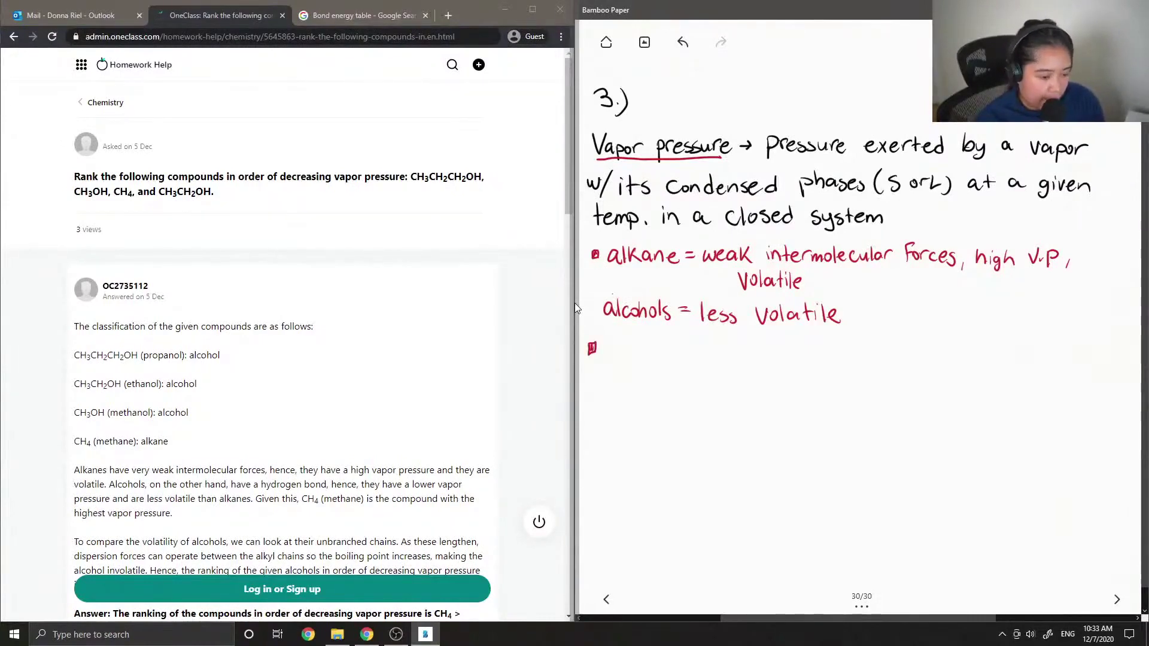
Write 'as a hydrocarbon chain increases in an alcohol, b.p increases' after the bullet
{"action": "mouse_move", "coordinate": [620, 348]}
{"action": "left_mouse_down"}
{"action": "mouse_move", "coordinate": [625, 358]}
{"action": "mouse_move", "coordinate": [658, 350]}
{"action": "mouse_move", "coordinate": [693, 371]}
{"action": "mouse_move", "coordinate": [707, 358]}
{"action": "mouse_move", "coordinate": [698, 360]}
{"action": "left_mouse_up"}
{"action": "mouse_move", "coordinate": [712, 361]}
{"action": "left_mouse_down"}
{"action": "mouse_move", "coordinate": [717, 352]}
{"action": "mouse_move", "coordinate": [745, 360]}
{"action": "left_mouse_up"}
{"action": "left_click_drag", "start_coordinate": [748, 360], "coordinate": [805, 362]}
{"action": "mouse_move", "coordinate": [814, 344]}
{"action": "left_mouse_down"}
{"action": "mouse_move", "coordinate": [821, 362]}
{"action": "mouse_move", "coordinate": [925, 363]}
{"action": "left_mouse_up"}
{"action": "left_click_drag", "start_coordinate": [936, 354], "coordinate": [1050, 363]}
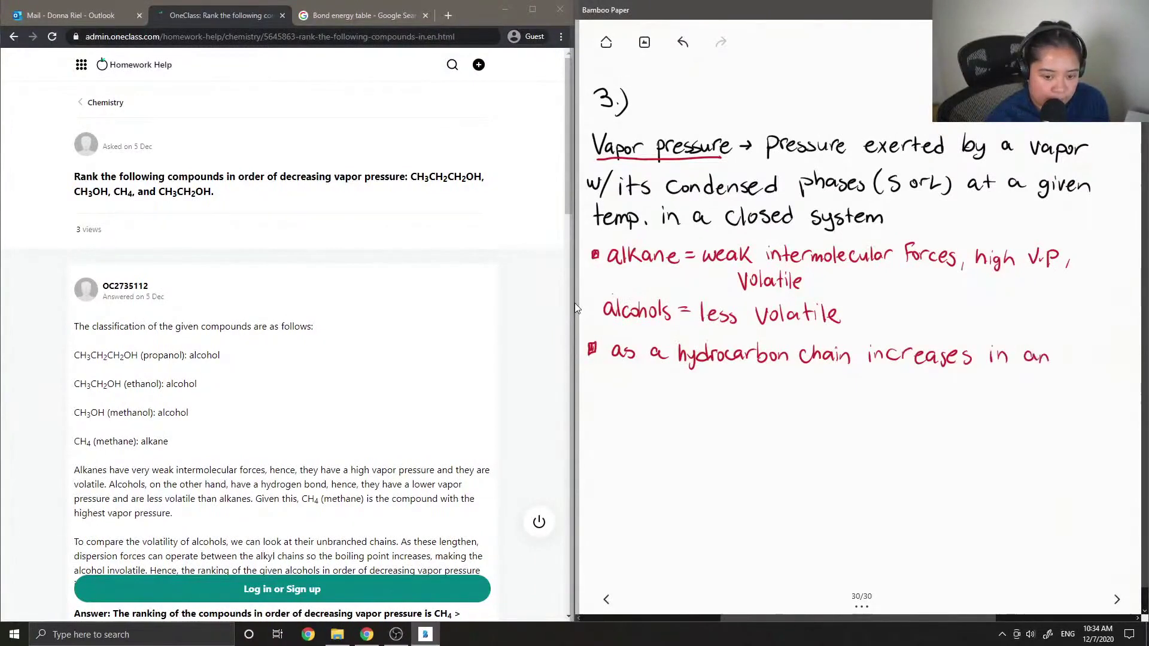
{"action": "mouse_move", "coordinate": [606, 377]}
{"action": "left_mouse_down"}
{"action": "mouse_move", "coordinate": [604, 386]}
{"action": "mouse_move", "coordinate": [626, 380]}
{"action": "left_mouse_up"}
{"action": "left_click_drag", "start_coordinate": [630, 374], "coordinate": [658, 397]}
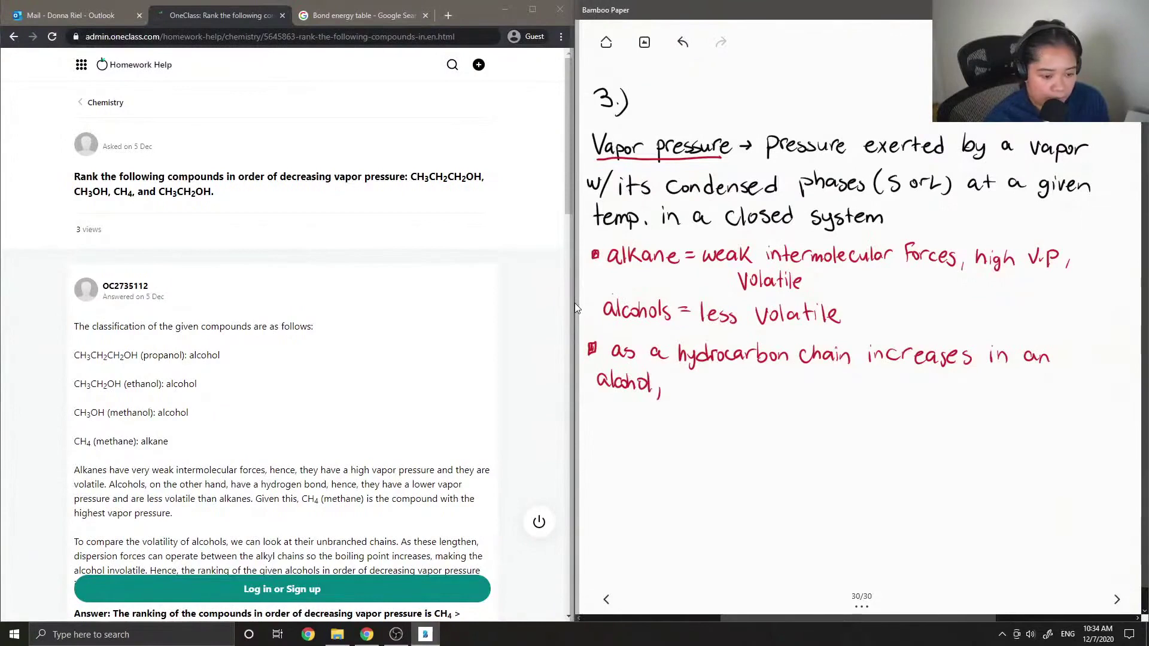
{"action": "mouse_move", "coordinate": [672, 372]}
{"action": "left_mouse_down"}
{"action": "mouse_move", "coordinate": [675, 390]}
{"action": "mouse_move", "coordinate": [692, 397]}
{"action": "mouse_move", "coordinate": [750, 392]}
{"action": "mouse_move", "coordinate": [757, 381]}
{"action": "mouse_move", "coordinate": [773, 394]}
{"action": "left_mouse_up"}
{"action": "mouse_move", "coordinate": [779, 382]}
{"action": "left_mouse_down"}
{"action": "mouse_move", "coordinate": [822, 404]}
{"action": "mouse_move", "coordinate": [857, 393]}
{"action": "mouse_move", "coordinate": [889, 404]}
{"action": "left_mouse_up"}
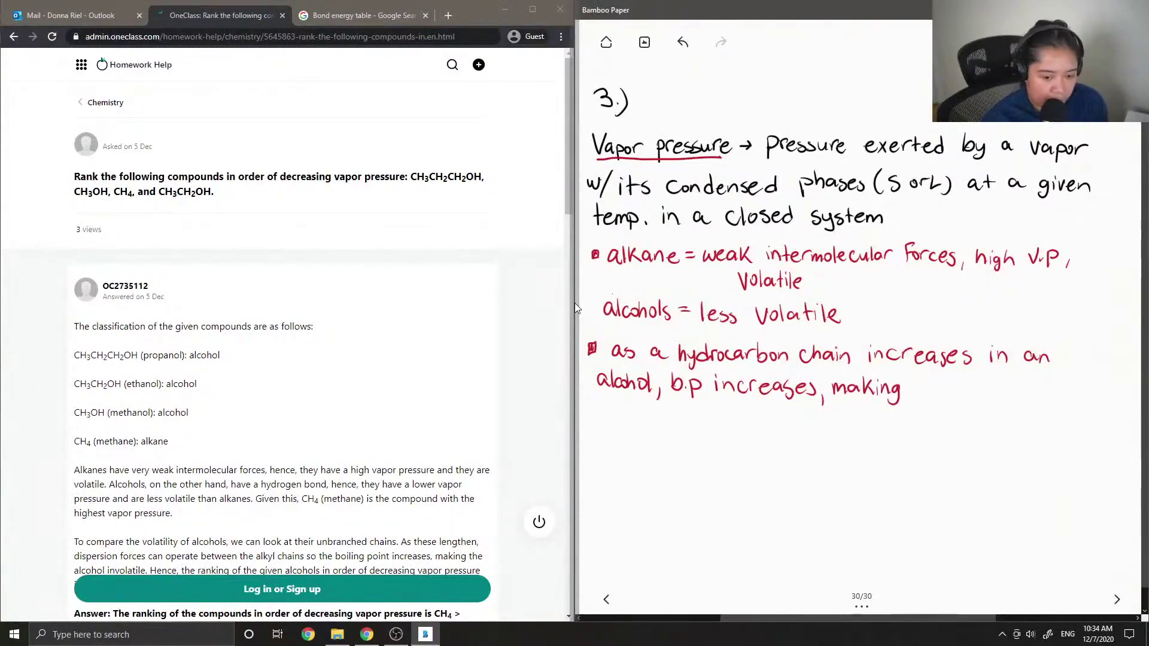
Add 'making a less Volatile OH (due to dispersion' to the note
{"action": "left_click_drag", "start_coordinate": [943, 376], "coordinate": [955, 398]}
{"action": "mouse_move", "coordinate": [963, 388]}
{"action": "left_mouse_down"}
{"action": "mouse_move", "coordinate": [957, 398]}
{"action": "mouse_move", "coordinate": [1000, 383]}
{"action": "mouse_move", "coordinate": [1018, 395]}
{"action": "left_mouse_up"}
{"action": "mouse_move", "coordinate": [1029, 388]}
{"action": "left_mouse_down"}
{"action": "mouse_move", "coordinate": [1064, 400]}
{"action": "mouse_move", "coordinate": [1086, 389]}
{"action": "left_mouse_up"}
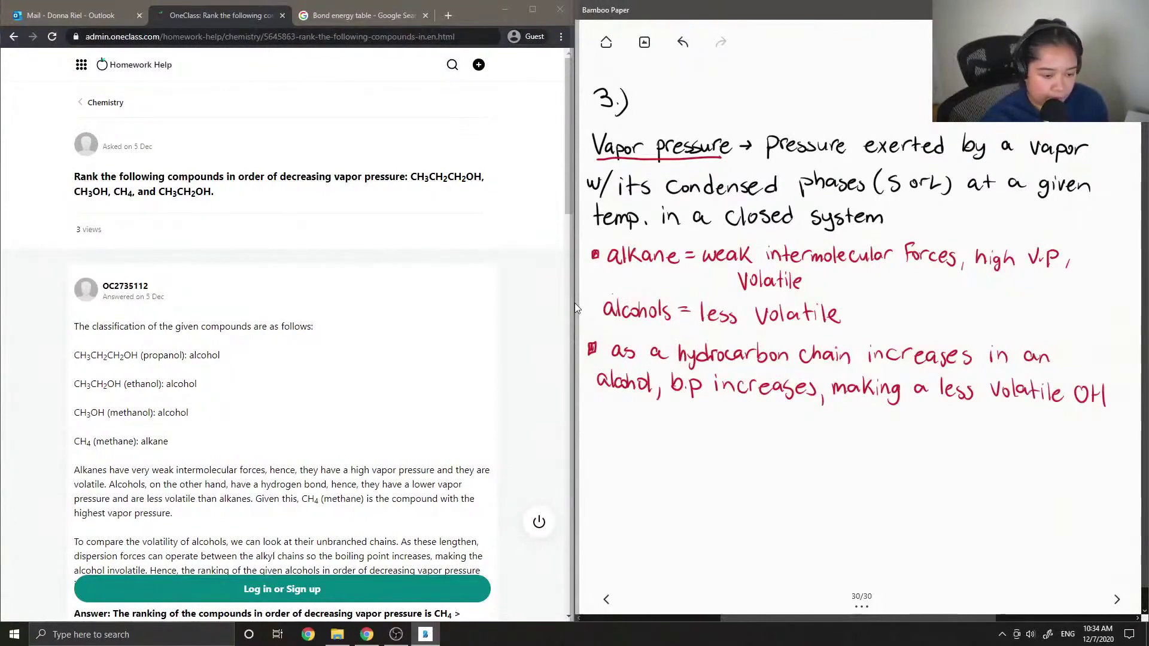
{"action": "mouse_move", "coordinate": [683, 403]}
{"action": "left_mouse_down"}
{"action": "mouse_move", "coordinate": [681, 433]}
{"action": "mouse_move", "coordinate": [768, 420]}
{"action": "mouse_move", "coordinate": [801, 432]}
{"action": "left_mouse_up"}
{"action": "mouse_move", "coordinate": [805, 411]}
{"action": "left_mouse_down"}
{"action": "mouse_move", "coordinate": [805, 432]}
{"action": "mouse_move", "coordinate": [827, 440]}
{"action": "mouse_move", "coordinate": [829, 430]}
{"action": "left_mouse_up"}
{"action": "left_click_drag", "start_coordinate": [840, 426], "coordinate": [911, 437]}
Close the note with 'Forces)' and switch the pen colour to blue
{"action": "left_click_drag", "start_coordinate": [912, 418], "coordinate": [965, 440]}
{"action": "mouse_move", "coordinate": [975, 430]}
{"action": "left_mouse_down"}
{"action": "mouse_move", "coordinate": [966, 441]}
{"action": "mouse_move", "coordinate": [981, 449]}
{"action": "left_mouse_up"}
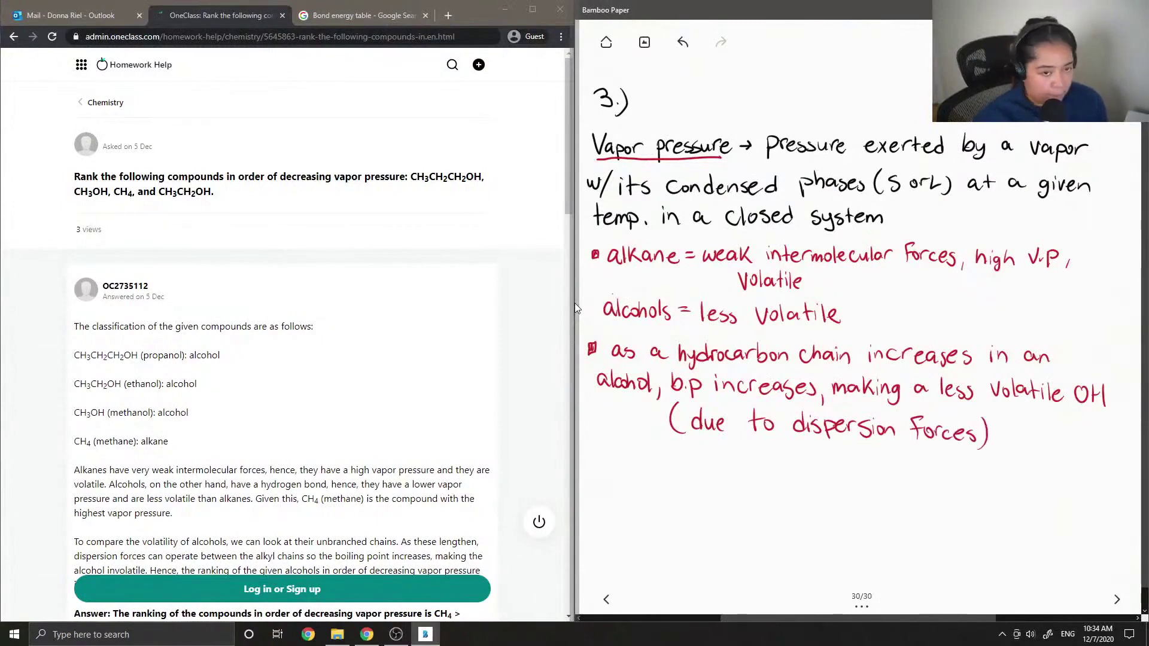
{"action": "left_click", "coordinate": [1040, 42]}
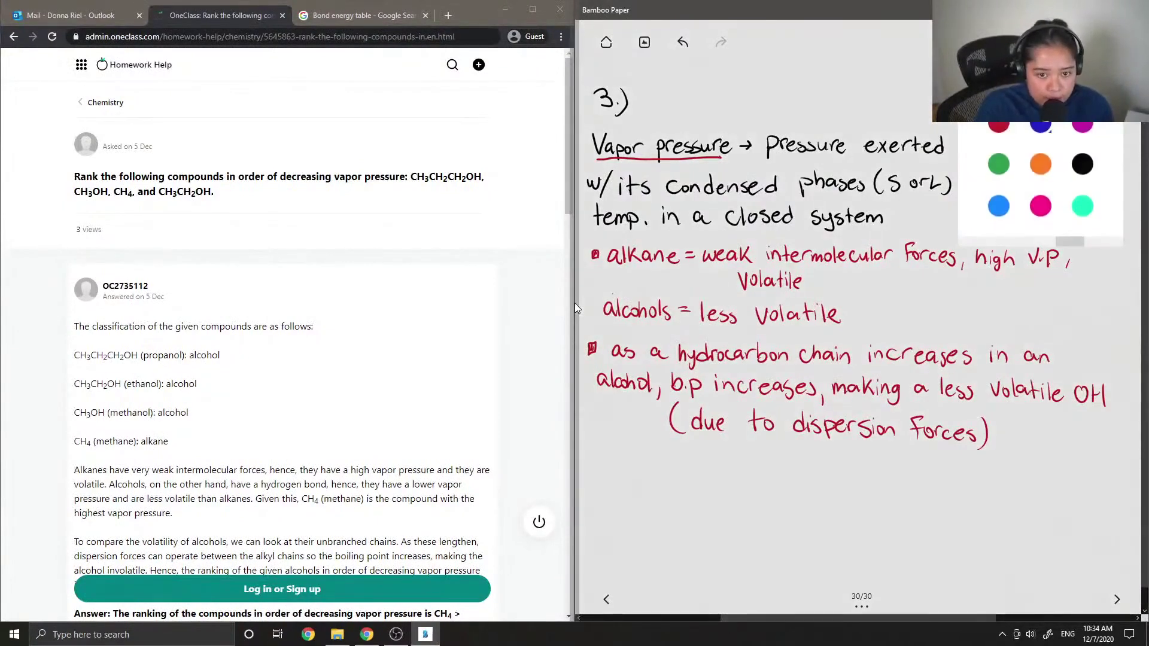
{"action": "left_click", "coordinate": [998, 125]}
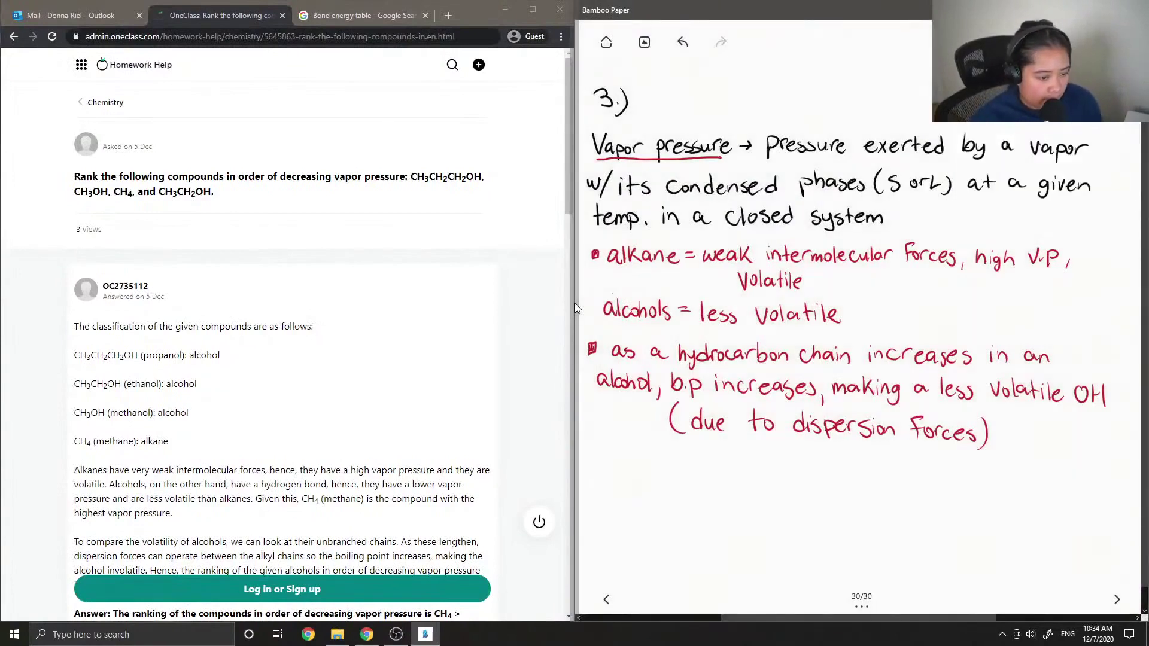
Write CH4 below the notes with 'highest vapor press' beneath it
{"action": "mouse_move", "coordinate": [623, 479]}
{"action": "left_mouse_down"}
{"action": "mouse_move", "coordinate": [625, 500]}
{"action": "mouse_move", "coordinate": [659, 508]}
{"action": "left_mouse_up"}
{"action": "left_click_drag", "start_coordinate": [660, 498], "coordinate": [660, 515]}
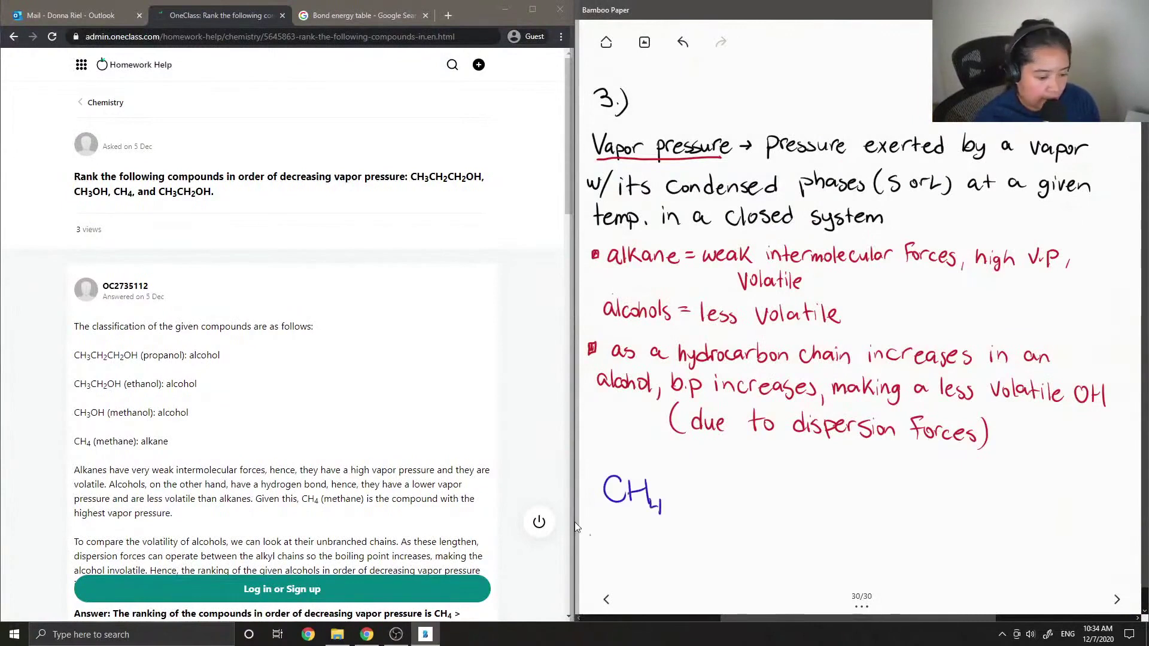
{"action": "mouse_move", "coordinate": [591, 535]}
{"action": "left_mouse_down"}
{"action": "mouse_move", "coordinate": [606, 563]}
{"action": "mouse_move", "coordinate": [653, 553]}
{"action": "left_mouse_up"}
{"action": "left_click_drag", "start_coordinate": [647, 543], "coordinate": [657, 541]}
{"action": "left_click_drag", "start_coordinate": [595, 572], "coordinate": [619, 581]}
{"action": "mouse_move", "coordinate": [623, 571]}
{"action": "left_mouse_down"}
{"action": "mouse_move", "coordinate": [624, 585]}
{"action": "mouse_move", "coordinate": [631, 574]}
{"action": "left_mouse_up"}
{"action": "mouse_move", "coordinate": [635, 580]}
{"action": "left_mouse_down"}
{"action": "mouse_move", "coordinate": [642, 569]}
{"action": "mouse_move", "coordinate": [655, 584]}
{"action": "mouse_move", "coordinate": [671, 572]}
{"action": "mouse_move", "coordinate": [682, 580]}
{"action": "left_mouse_up"}
{"action": "left_click_drag", "start_coordinate": [688, 572], "coordinate": [691, 581]}
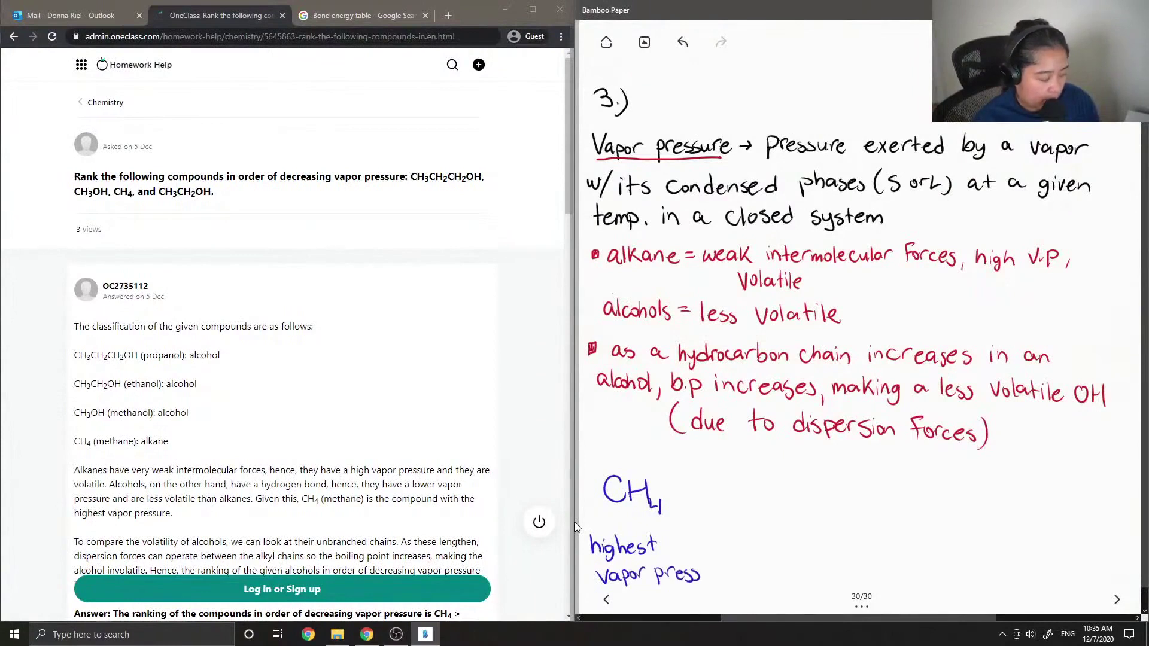
Extend the blue ranking to 'CH4 > CH3OH > CH3CH2OH'
{"action": "left_click_drag", "start_coordinate": [685, 474], "coordinate": [680, 518]}
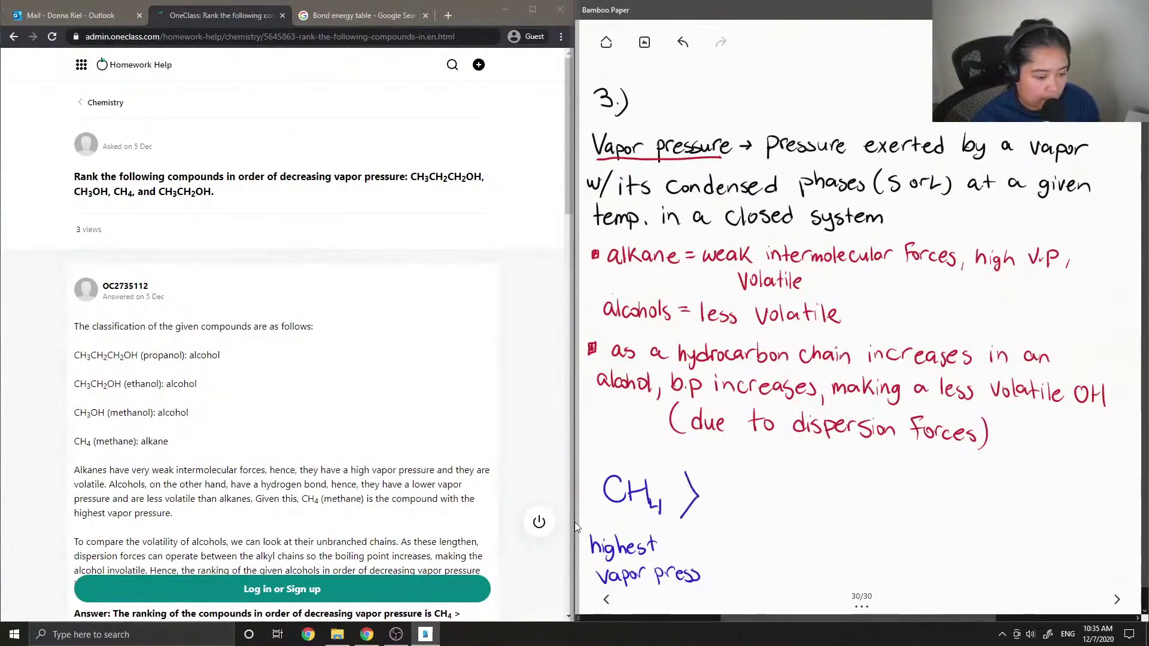
{"action": "left_click_drag", "start_coordinate": [737, 482], "coordinate": [744, 508]}
{"action": "mouse_move", "coordinate": [744, 495]}
{"action": "left_mouse_down"}
{"action": "mouse_move", "coordinate": [755, 493]}
{"action": "mouse_move", "coordinate": [763, 519]}
{"action": "mouse_move", "coordinate": [782, 489]}
{"action": "mouse_move", "coordinate": [813, 496]}
{"action": "left_mouse_up"}
{"action": "left_click_drag", "start_coordinate": [815, 487], "coordinate": [814, 514]}
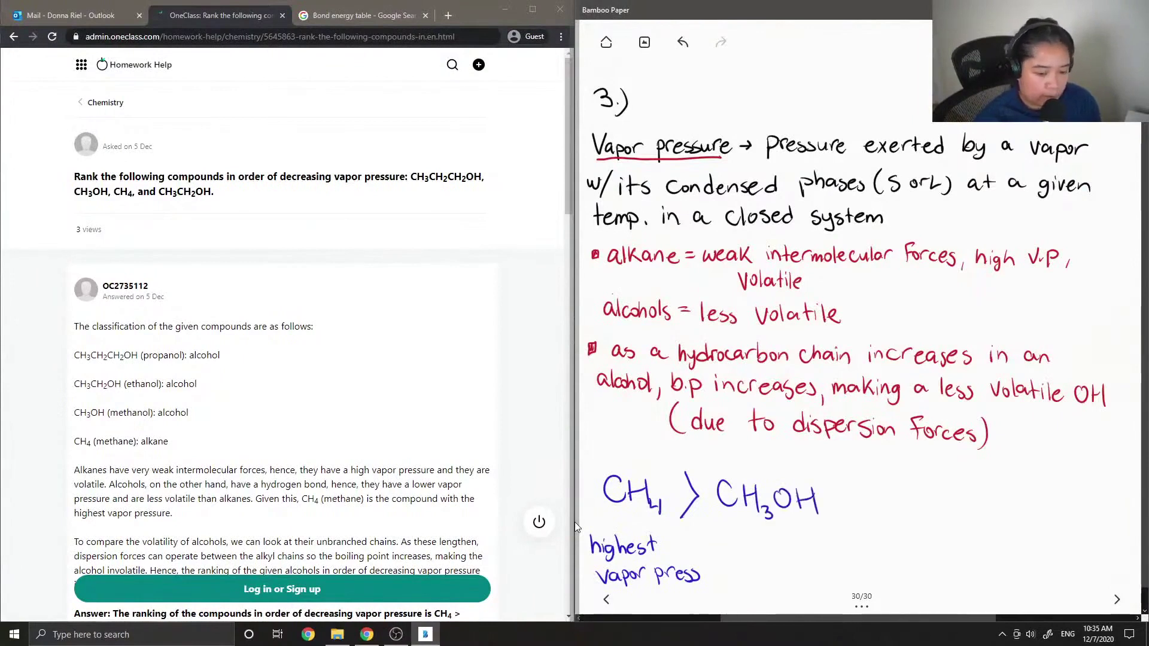
{"action": "mouse_move", "coordinate": [825, 475]}
{"action": "left_mouse_down"}
{"action": "mouse_move", "coordinate": [841, 504]}
{"action": "mouse_move", "coordinate": [820, 528]}
{"action": "left_mouse_up"}
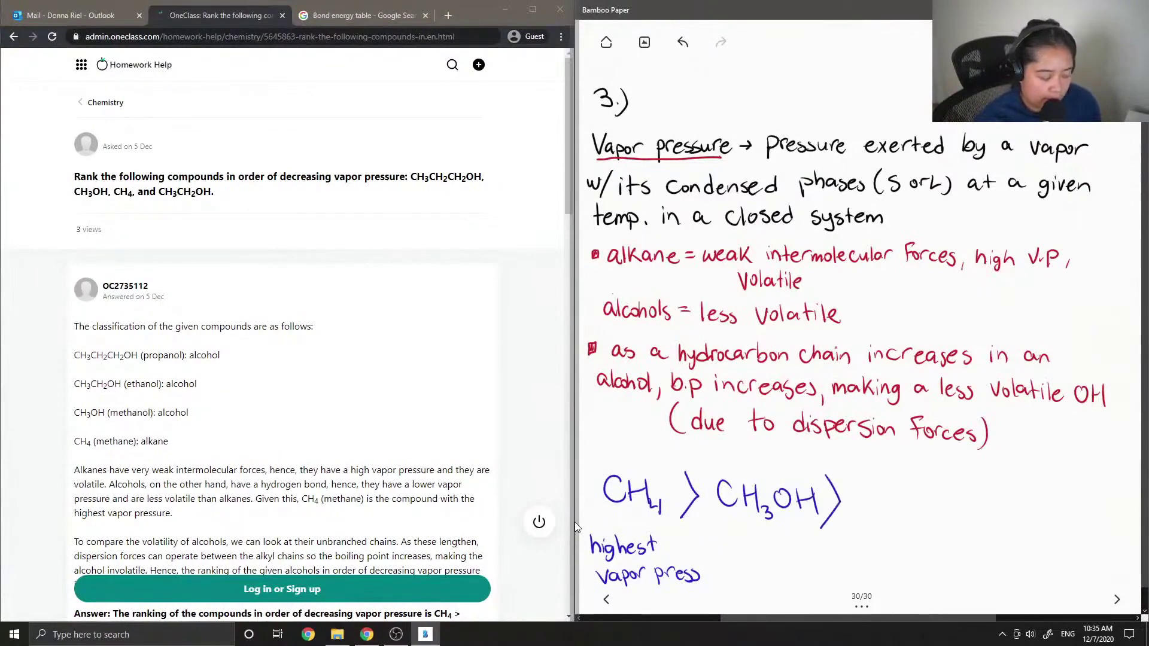
{"action": "mouse_move", "coordinate": [867, 490]}
{"action": "left_mouse_down"}
{"action": "mouse_move", "coordinate": [865, 510]}
{"action": "mouse_move", "coordinate": [884, 500]}
{"action": "left_mouse_up"}
{"action": "mouse_move", "coordinate": [884, 490]}
{"action": "left_mouse_down"}
{"action": "mouse_move", "coordinate": [892, 520]}
{"action": "mouse_move", "coordinate": [908, 512]}
{"action": "left_mouse_up"}
{"action": "mouse_move", "coordinate": [913, 492]}
{"action": "left_mouse_down"}
{"action": "mouse_move", "coordinate": [913, 509]}
{"action": "mouse_move", "coordinate": [940, 523]}
{"action": "mouse_move", "coordinate": [993, 510]}
{"action": "mouse_move", "coordinate": [977, 532]}
{"action": "mouse_move", "coordinate": [1011, 518]}
{"action": "mouse_move", "coordinate": [1036, 524]}
{"action": "left_mouse_up"}
Add '> CH3CH2CH2OH' and begin 'lowest V.p' beneath the last compound
{"action": "mouse_move", "coordinate": [1049, 500]}
{"action": "left_mouse_down"}
{"action": "mouse_move", "coordinate": [1048, 519]}
{"action": "mouse_move", "coordinate": [1079, 520]}
{"action": "left_mouse_up"}
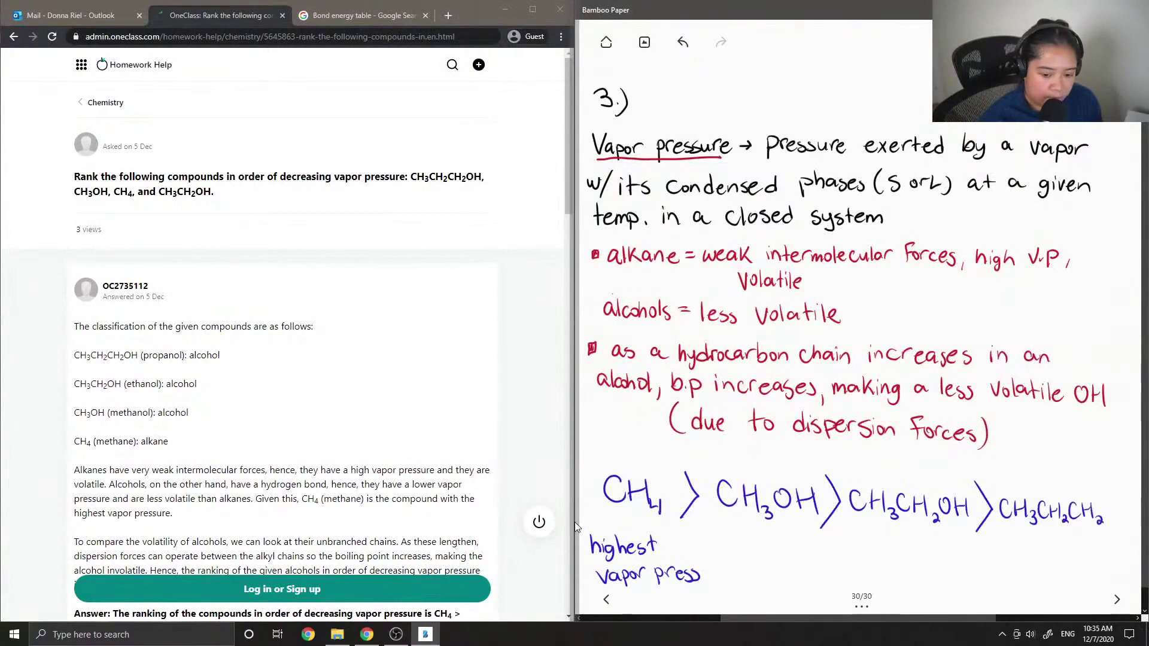
{"action": "mouse_move", "coordinate": [1116, 506]}
{"action": "left_mouse_down"}
{"action": "mouse_move", "coordinate": [1109, 521]}
{"action": "mouse_move", "coordinate": [1118, 508]}
{"action": "left_mouse_up"}
{"action": "mouse_move", "coordinate": [1124, 506]}
{"action": "left_mouse_down"}
{"action": "mouse_move", "coordinate": [1124, 522]}
{"action": "mouse_move", "coordinate": [1135, 515]}
{"action": "left_mouse_up"}
{"action": "left_click_drag", "start_coordinate": [1135, 504], "coordinate": [1136, 530]}
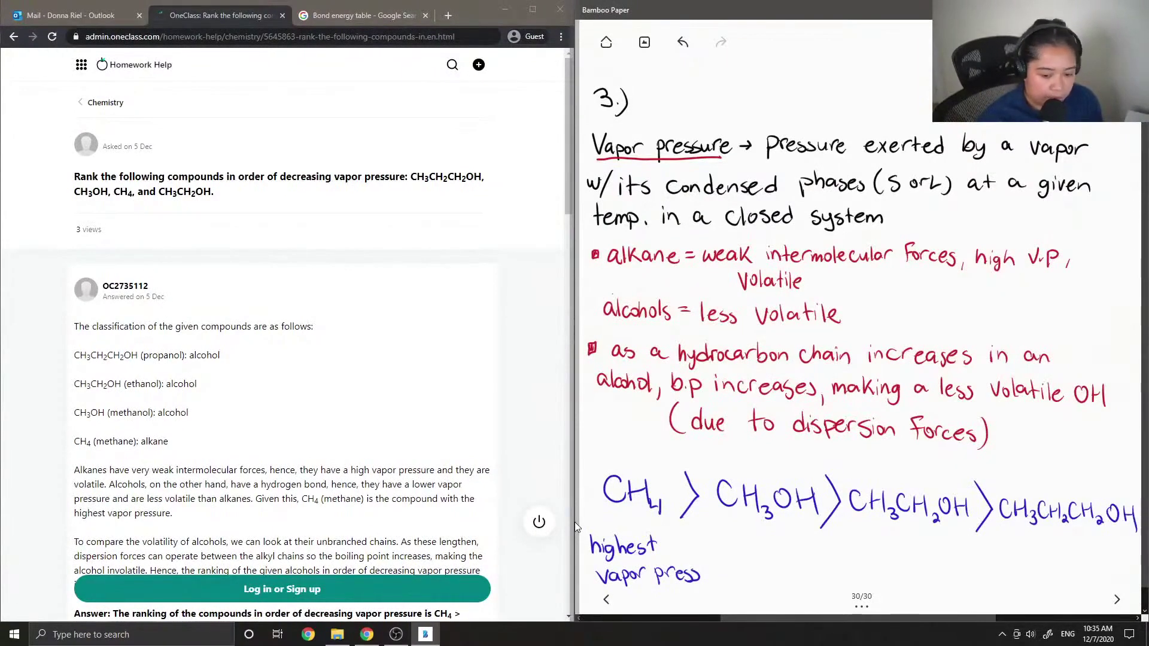
{"action": "mouse_move", "coordinate": [1005, 541]}
{"action": "left_mouse_down"}
{"action": "mouse_move", "coordinate": [1005, 561]}
{"action": "mouse_move", "coordinate": [1088, 551]}
{"action": "mouse_move", "coordinate": [1096, 579]}
{"action": "left_mouse_up"}
{"action": "left_click", "coordinate": [1090, 562]}
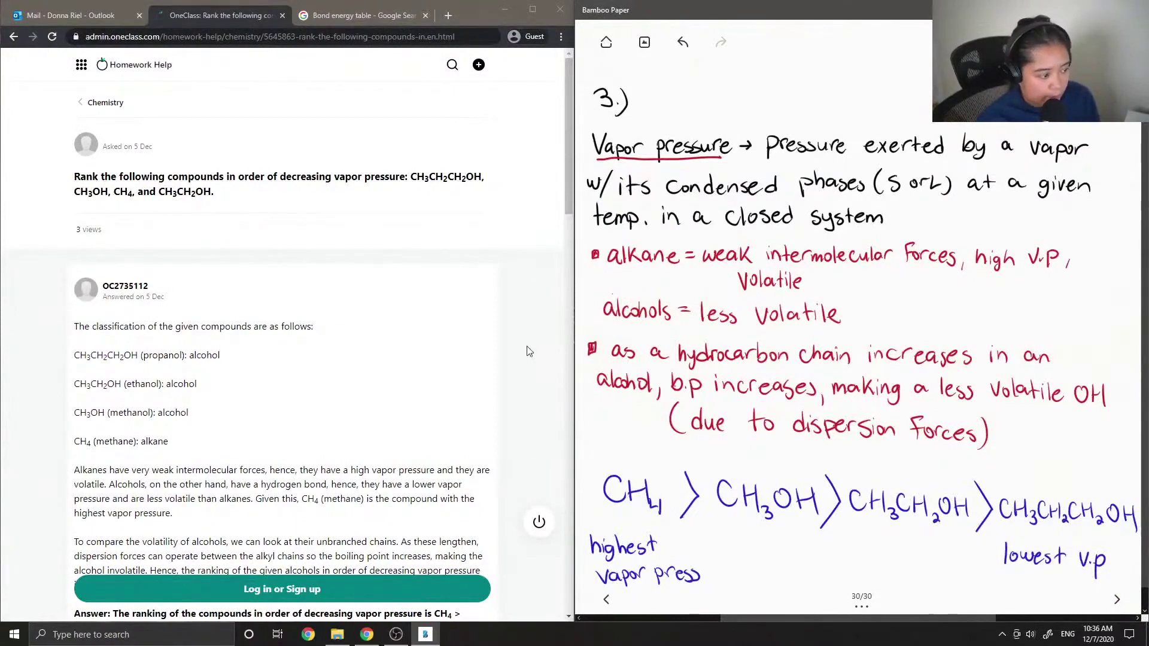
Scroll down the OneClass page to the answer and the Verify solution buttons
{"action": "scroll", "coordinate": [245, 353], "scroll_direction": "down", "scroll_amount": 3}
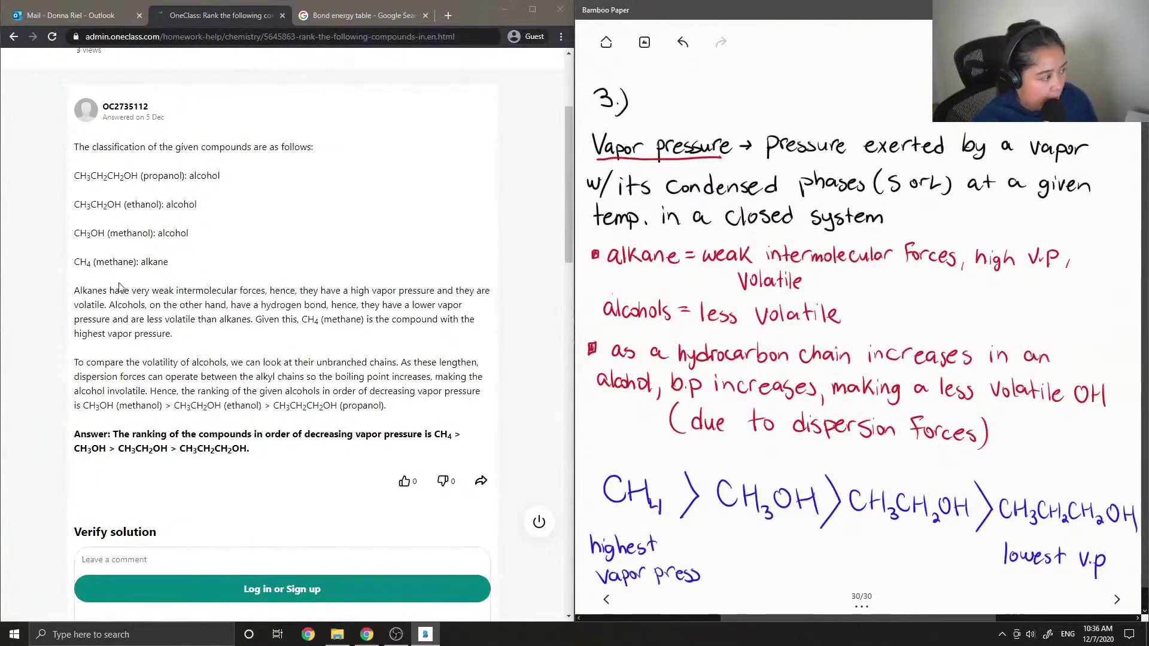
{"action": "scroll", "coordinate": [127, 288], "scroll_direction": "down", "scroll_amount": 1}
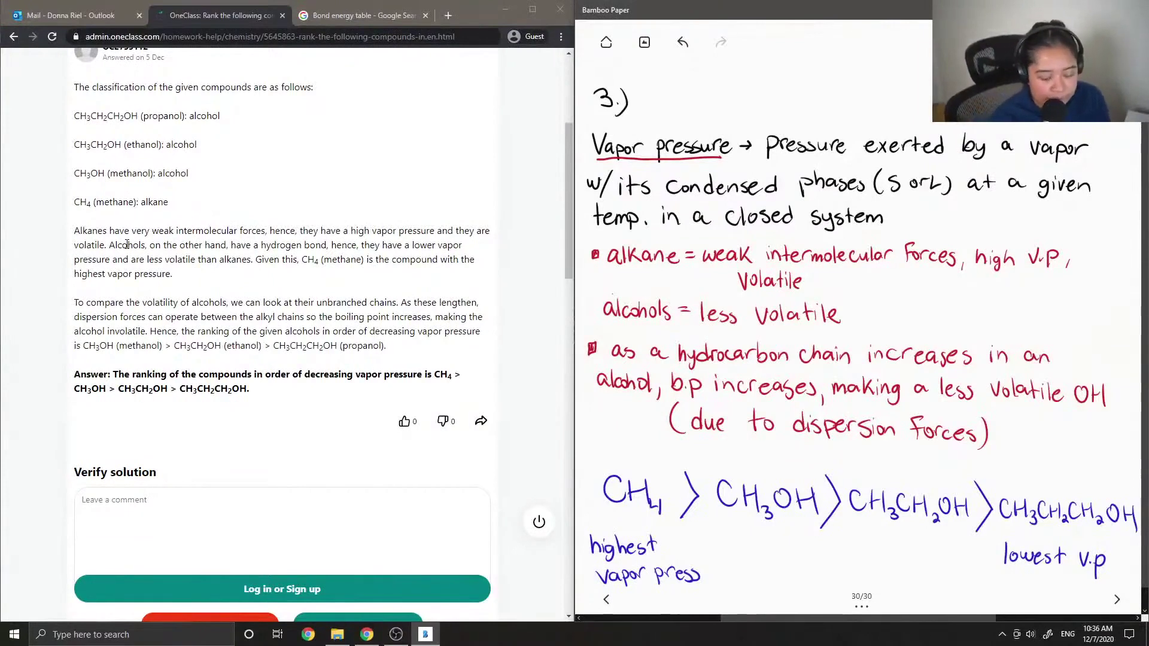
{"action": "scroll", "coordinate": [219, 258], "scroll_direction": "down", "scroll_amount": 2}
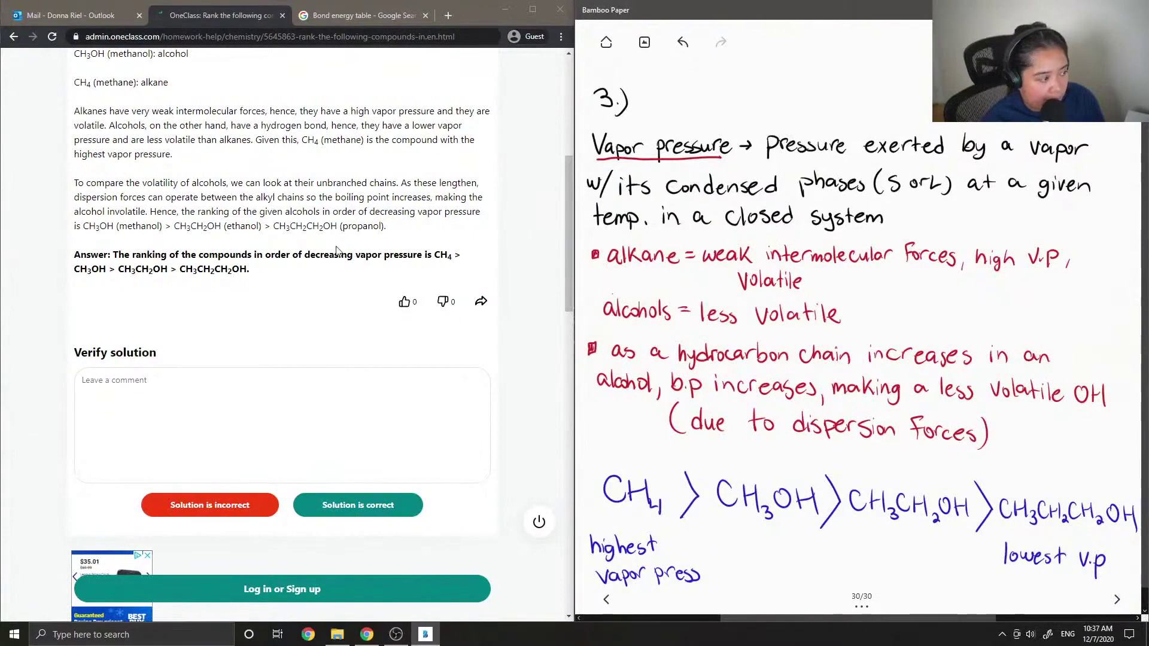
{"action": "scroll", "coordinate": [326, 265], "scroll_direction": "down", "scroll_amount": 1}
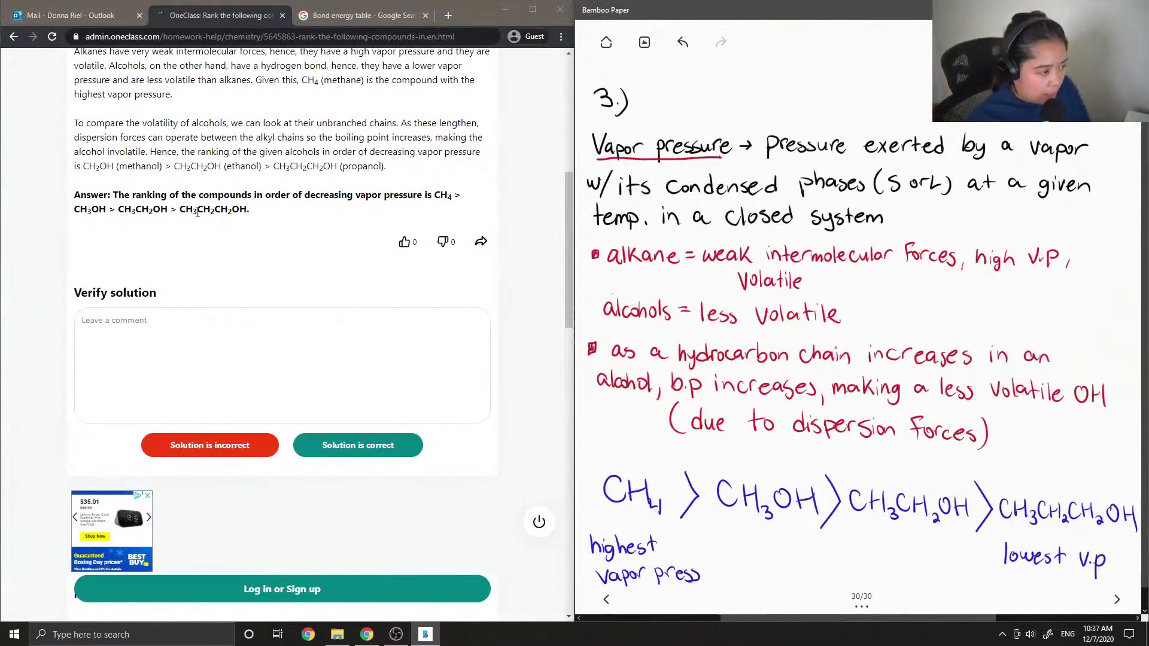
{"action": "scroll", "coordinate": [197, 214], "scroll_direction": "down", "scroll_amount": 1}
Comment 'This solution is correct!' on the answer and mark it 'Solution is correct'
{"action": "left_click", "coordinate": [267, 260]}
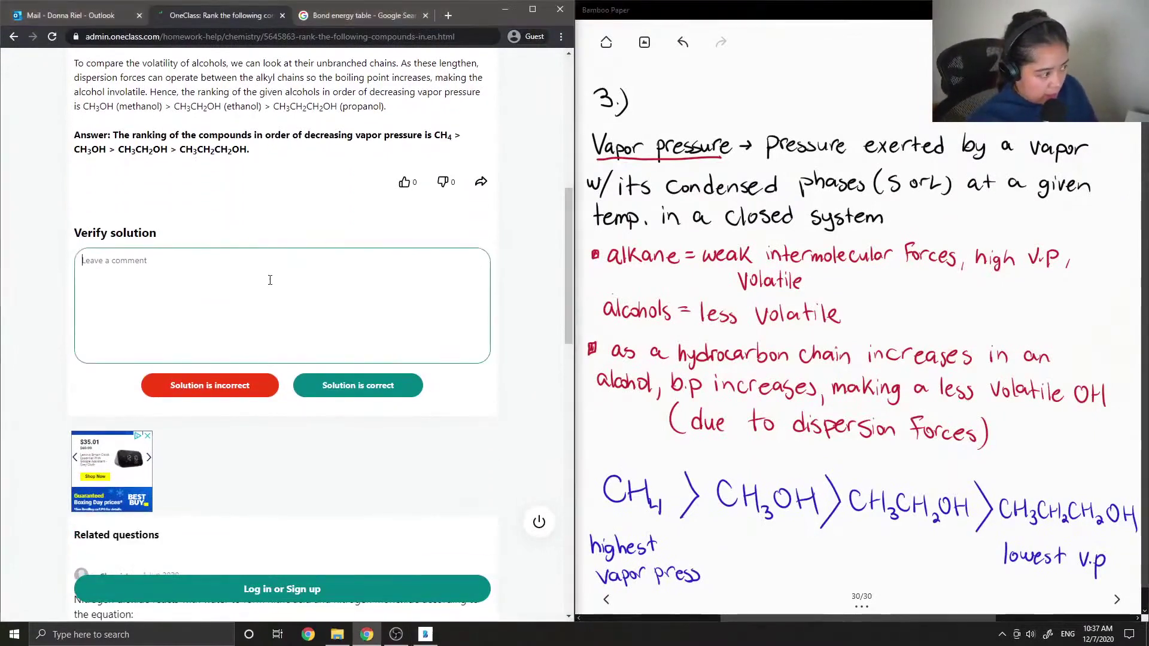
{"action": "type", "text": "Thi"}
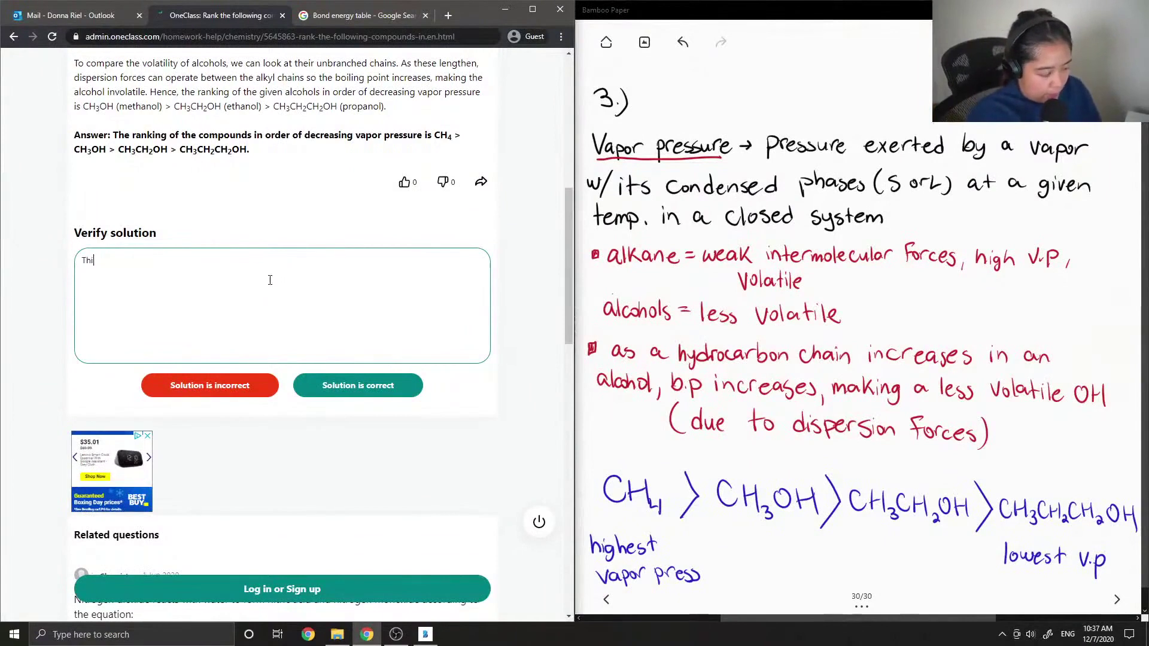
{"action": "type", "text": "s solutio"}
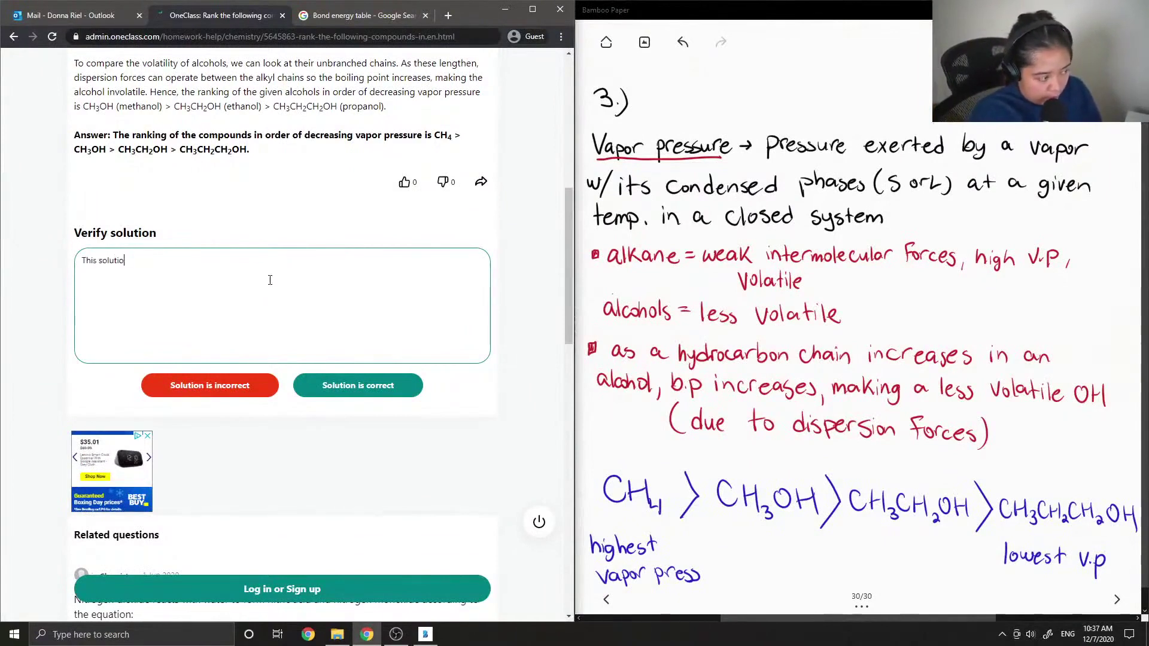
{"action": "type", "text": "n is correct"}
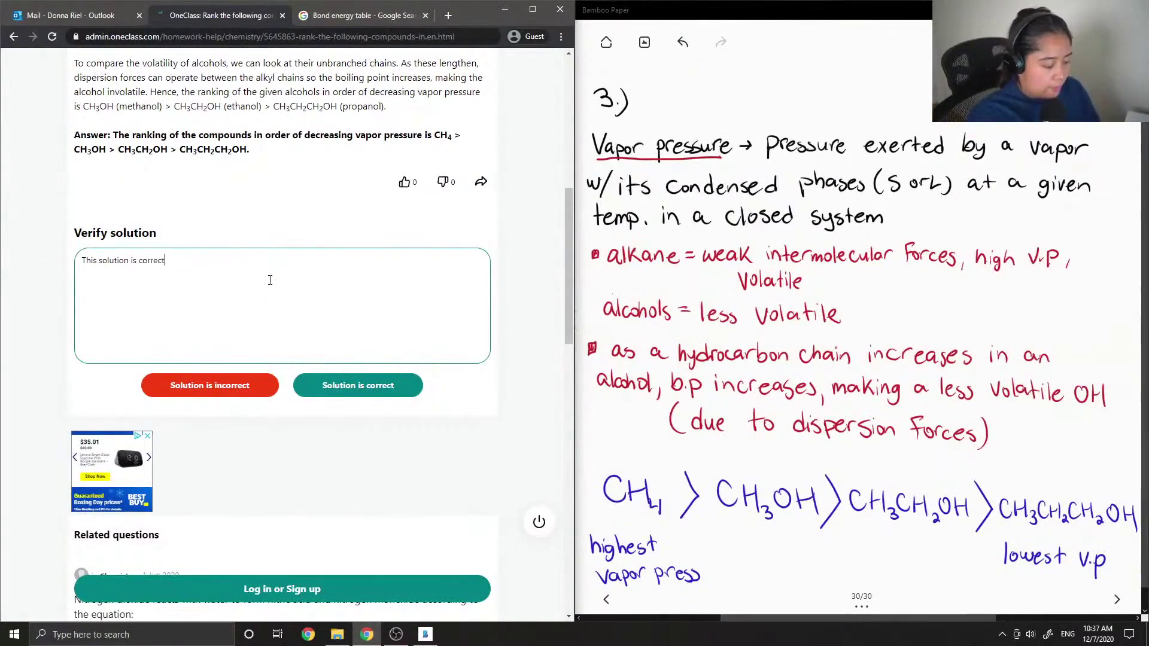
{"action": "key", "text": "Return"}
{"action": "type", "text": "I"}
{"action": "key", "text": "BackSpace"}
{"action": "type", "text": "!"}
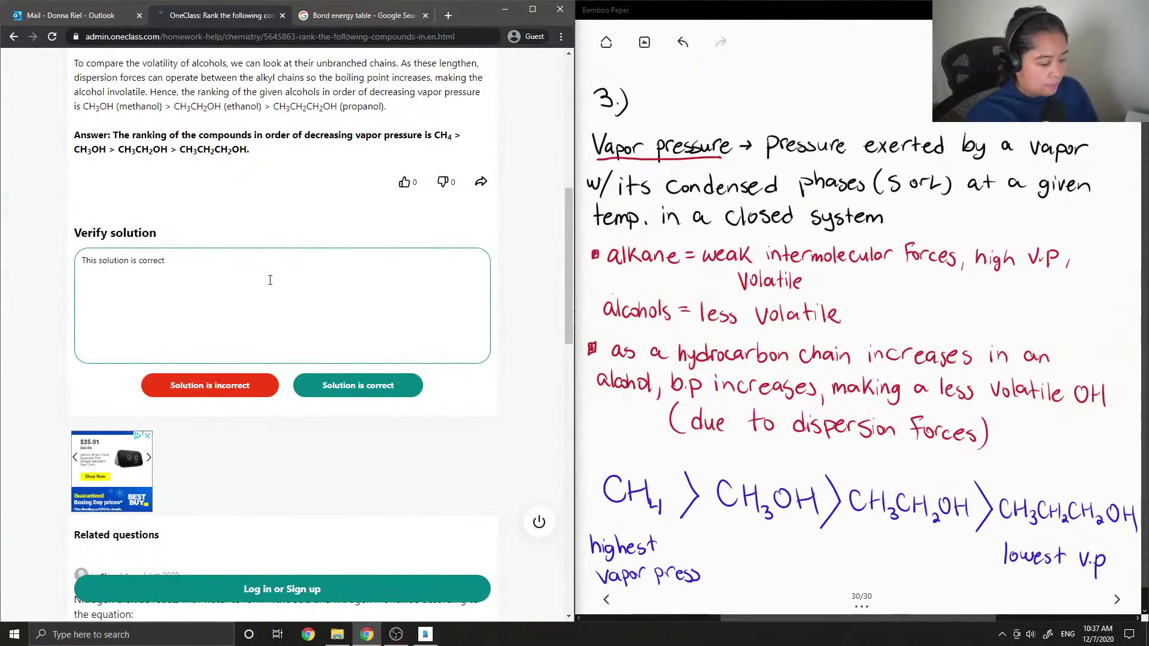
{"action": "left_click", "coordinate": [357, 386]}
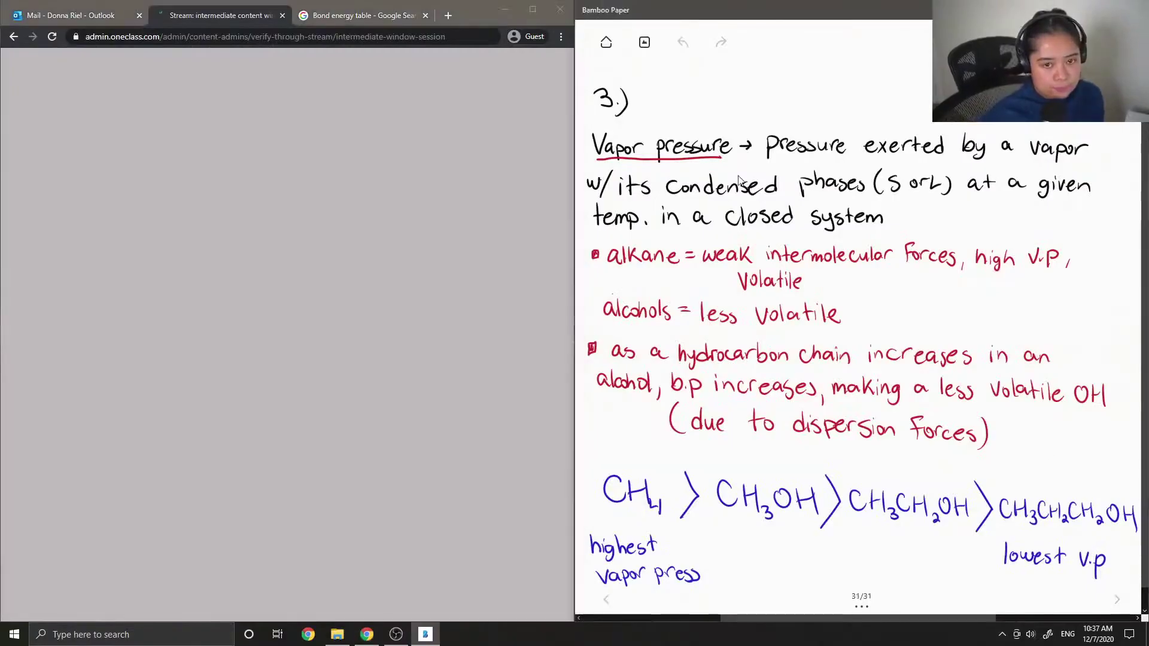